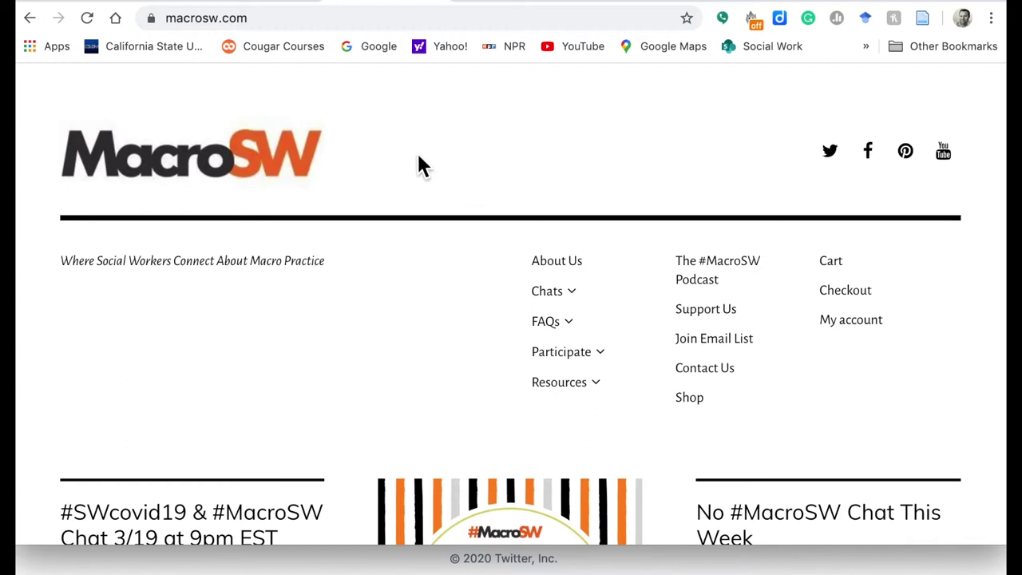
Scroll the macrosw.com homepage posts and bring up the Resources menu, from Educator Resources to Taking Action.
scroll(419, 159, down, 2)
scroll(419, 157, down, 1)
scroll(392, 189, down, 3)
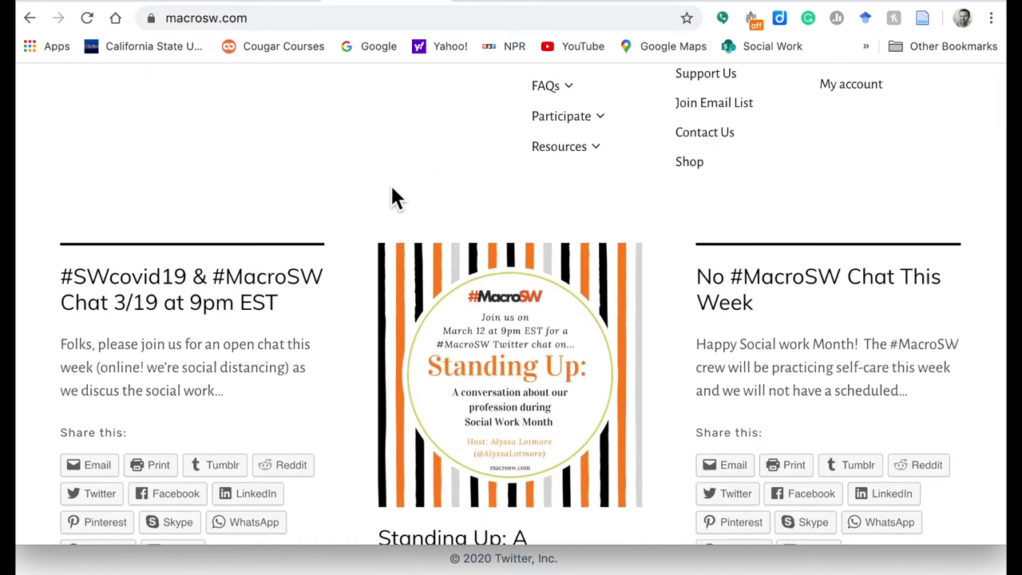
scroll(392, 189, down, 5)
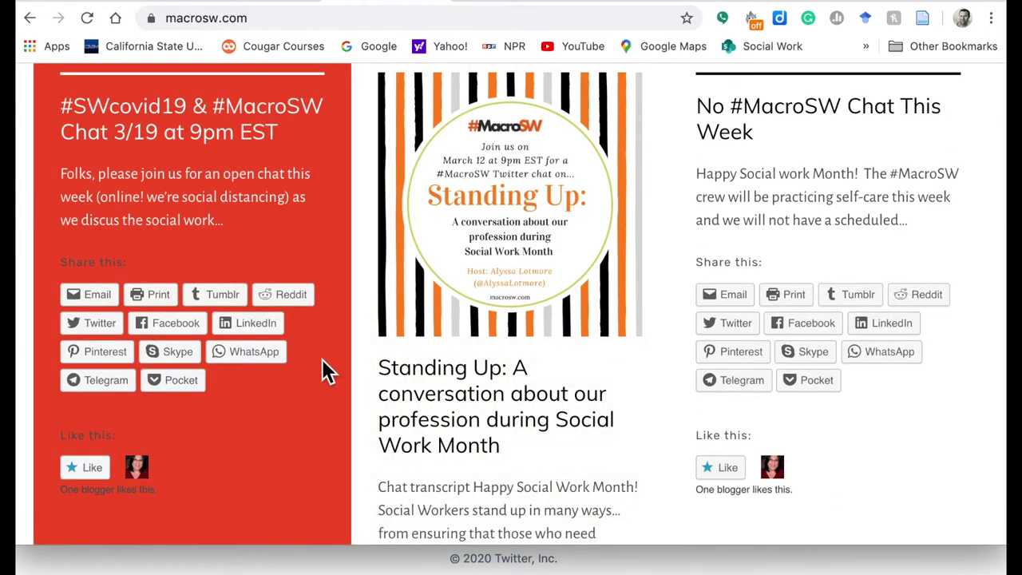
scroll(645, 388, up, 5)
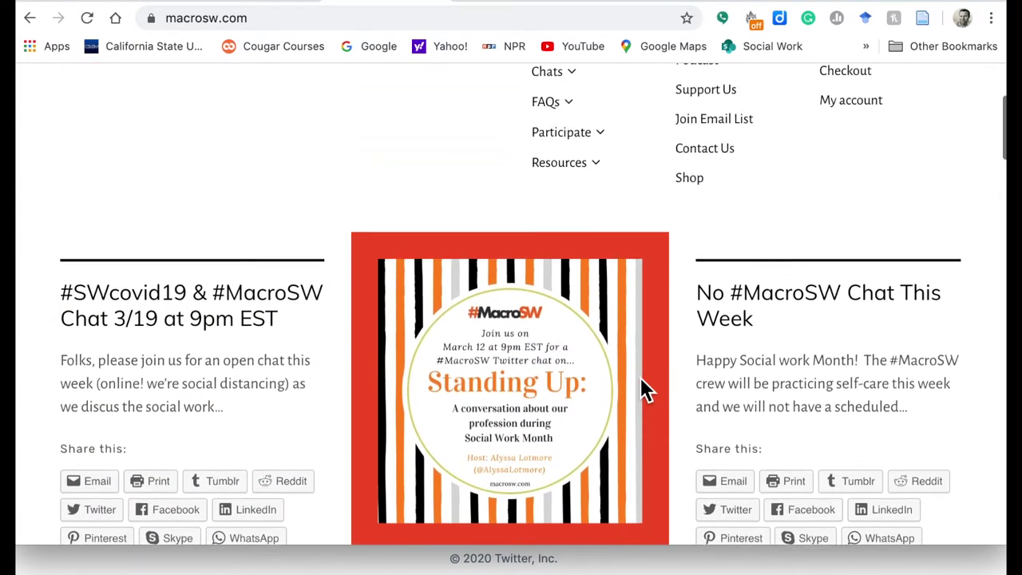
scroll(646, 388, up, 5)
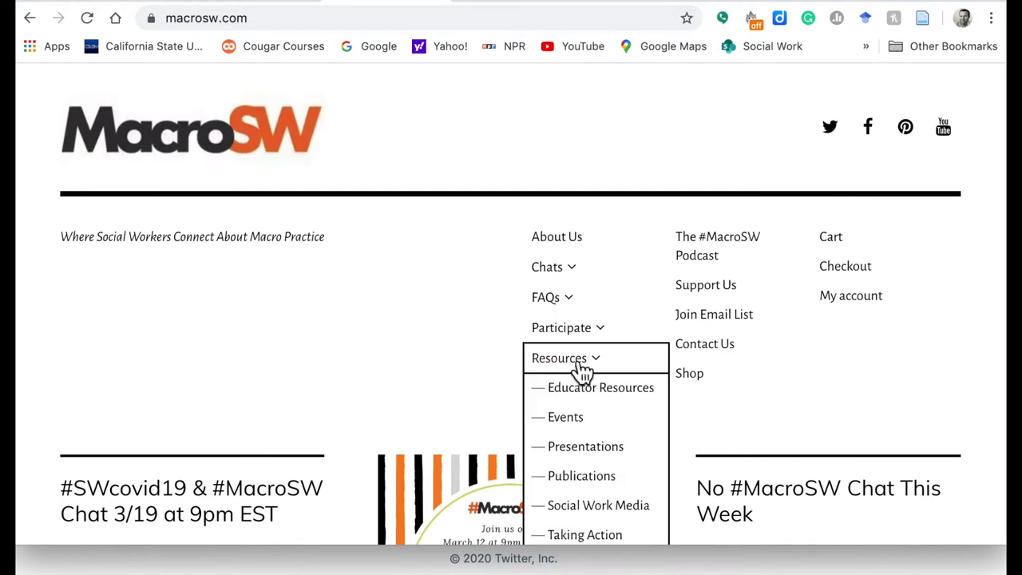
mouse_move(666, 346)
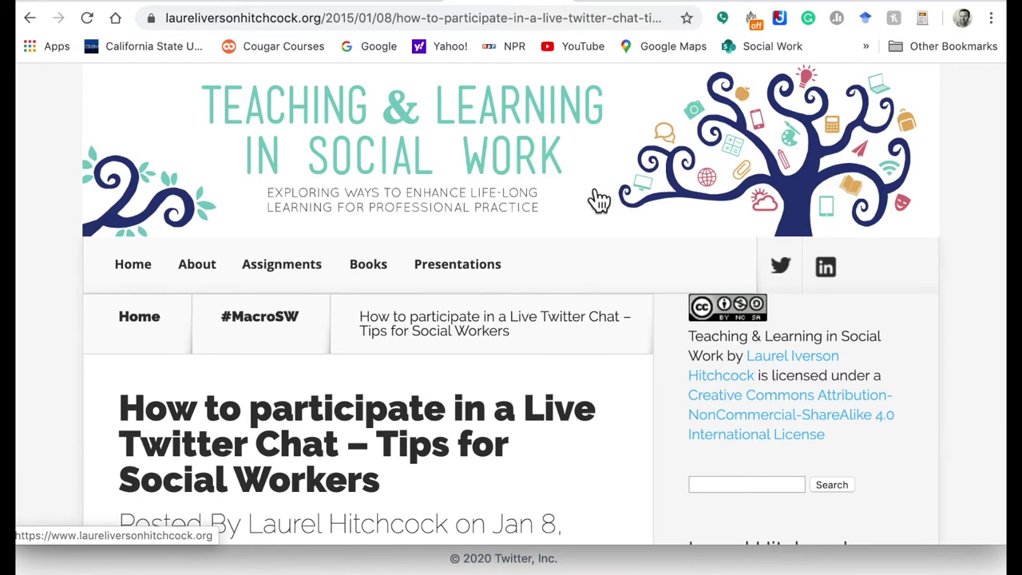
scroll(598, 199, down, 3)
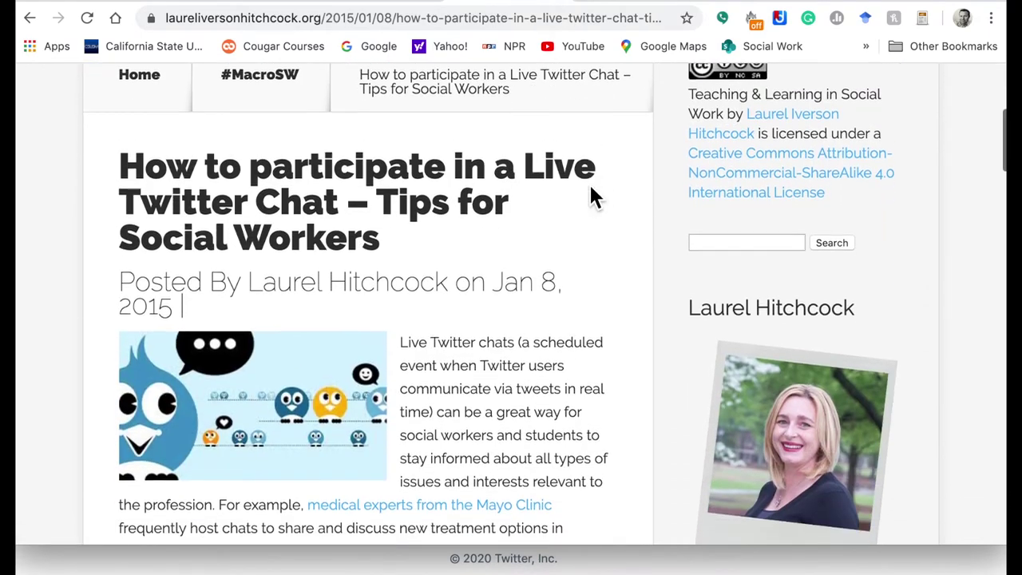
scroll(591, 196, down, 2)
scroll(617, 209, down, 1)
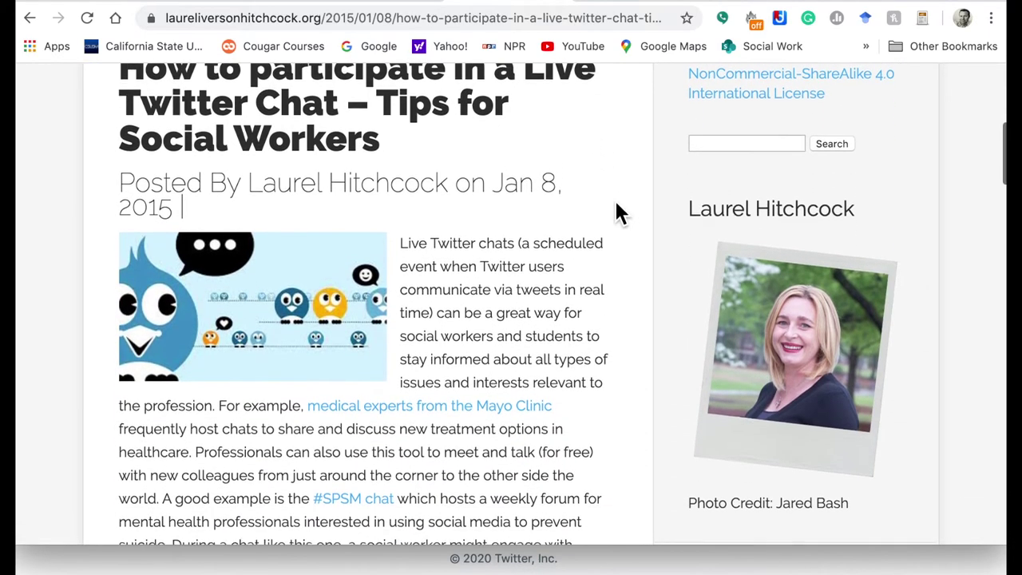
scroll(616, 212, down, 1)
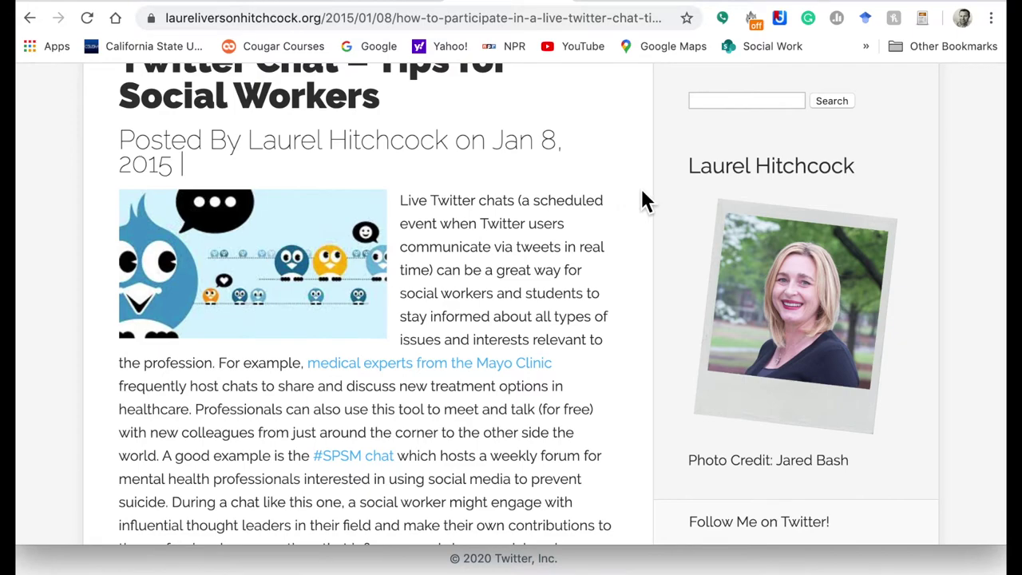
scroll(620, 216, down, 10)
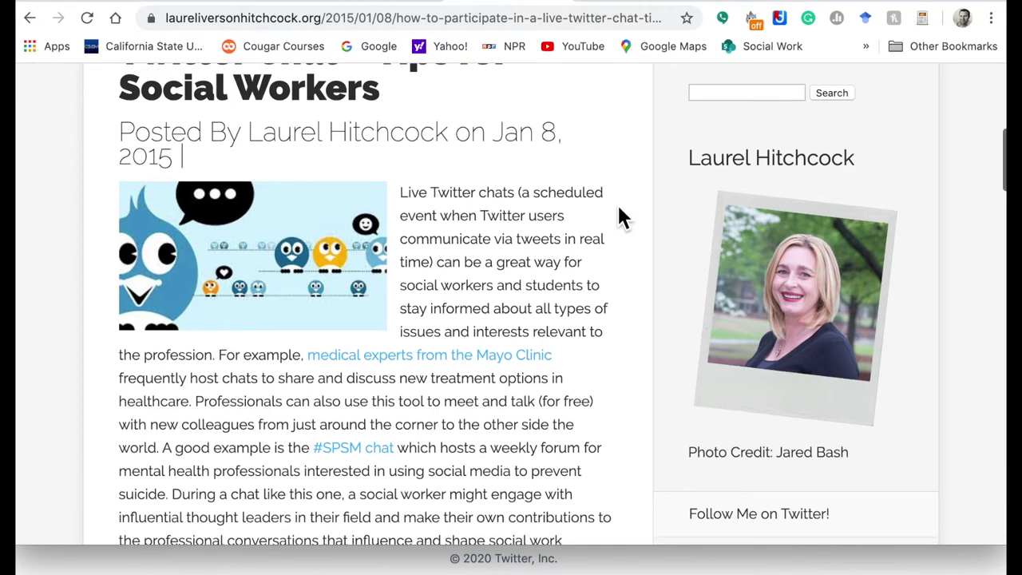
scroll(620, 211, down, 5)
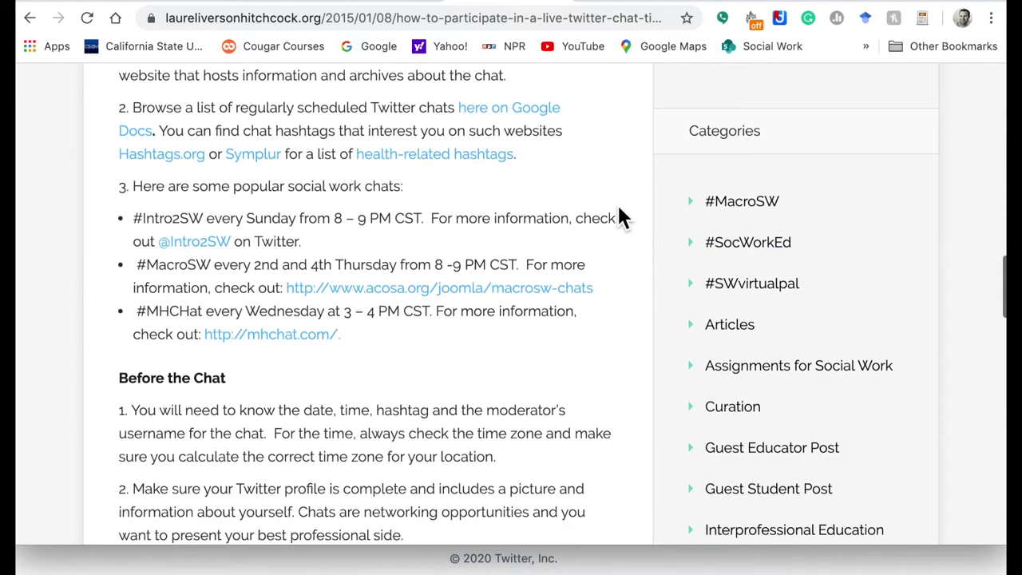
scroll(620, 217, down, 6)
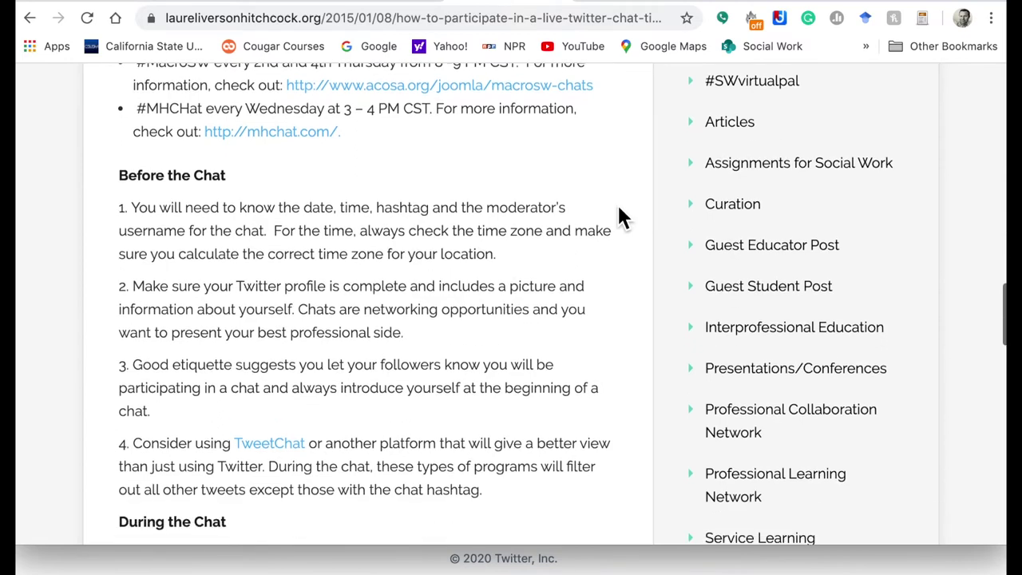
scroll(620, 216, down, 5)
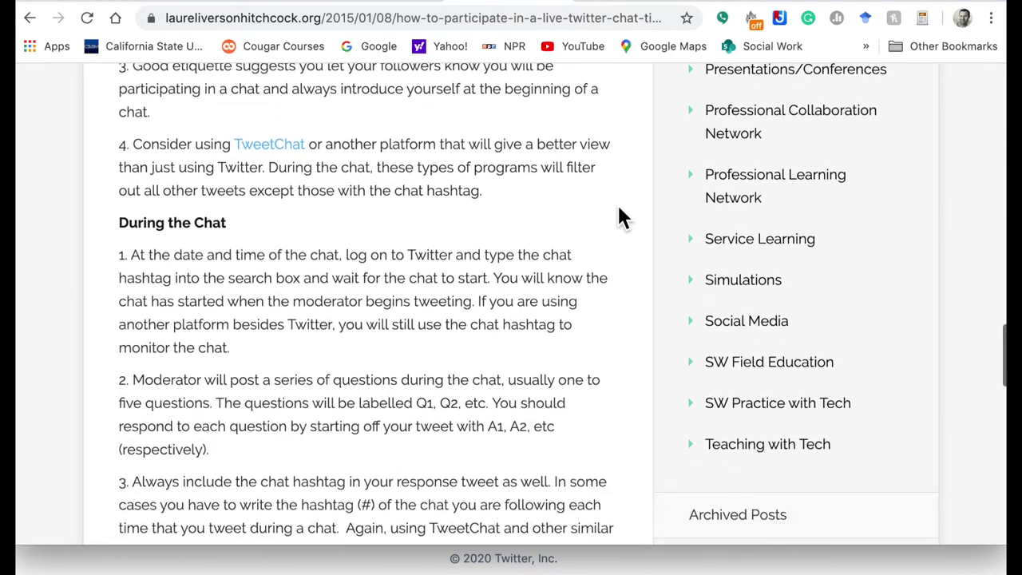
scroll(620, 211, down, 2)
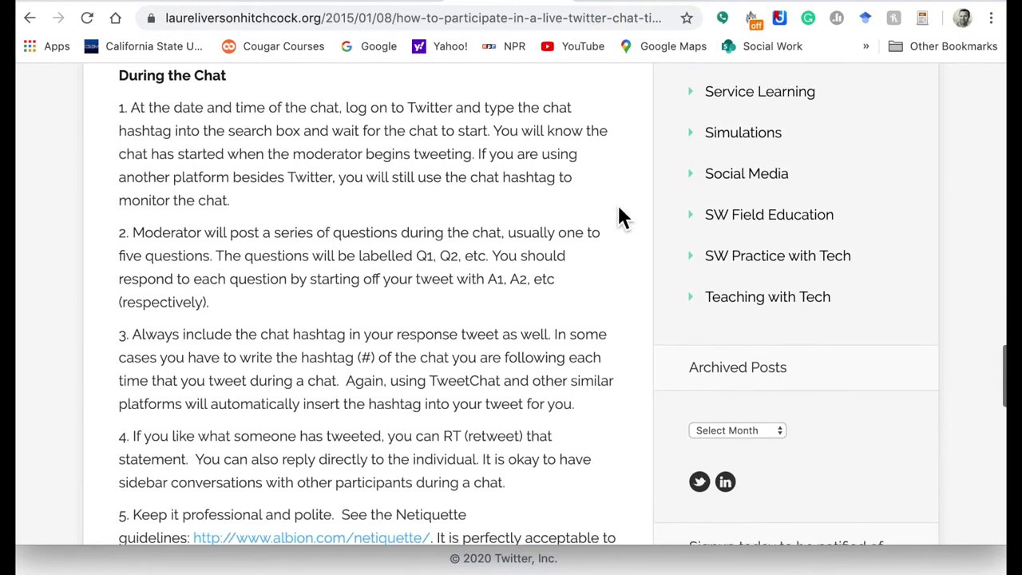
scroll(620, 211, up, 10)
Go back to the jimmysw.com post and scroll to the March 26, 2020 chat time and #MacroSW hashtag.
key(super+Left)
scroll(639, 240, down, 2)
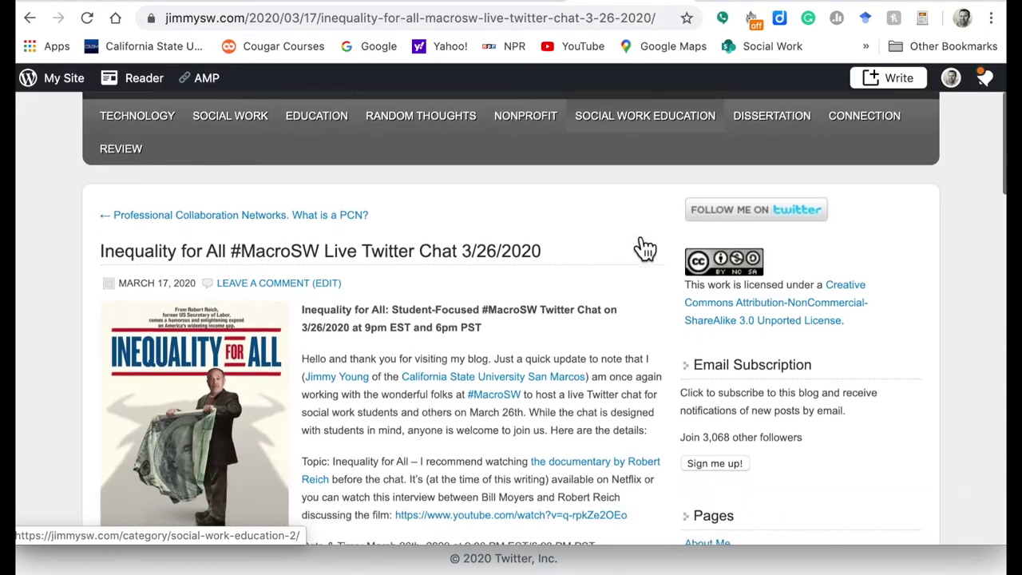
scroll(635, 233, down, 1)
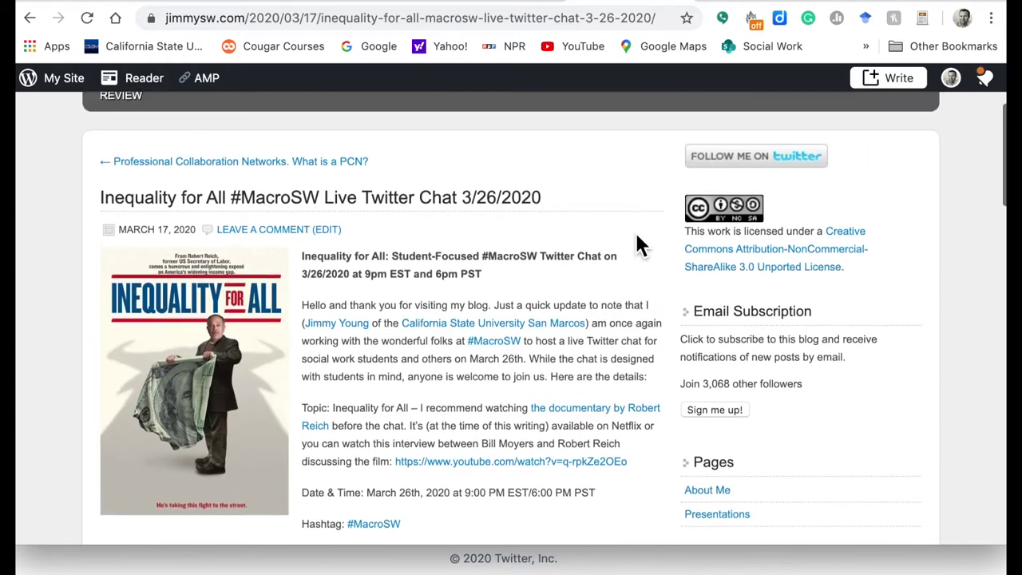
scroll(637, 244, up, 3)
scroll(635, 232, down, 2)
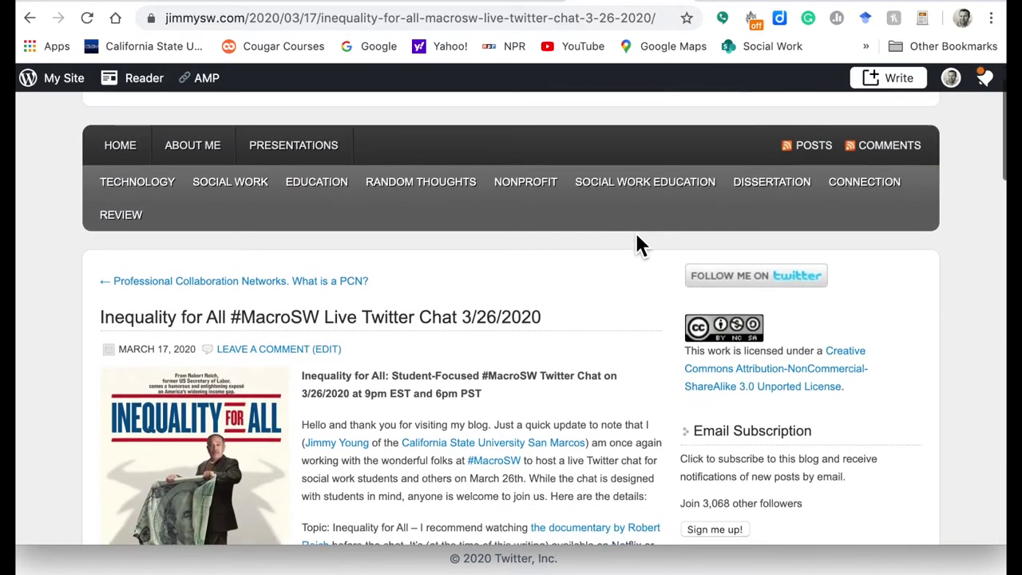
scroll(657, 218, down, 1)
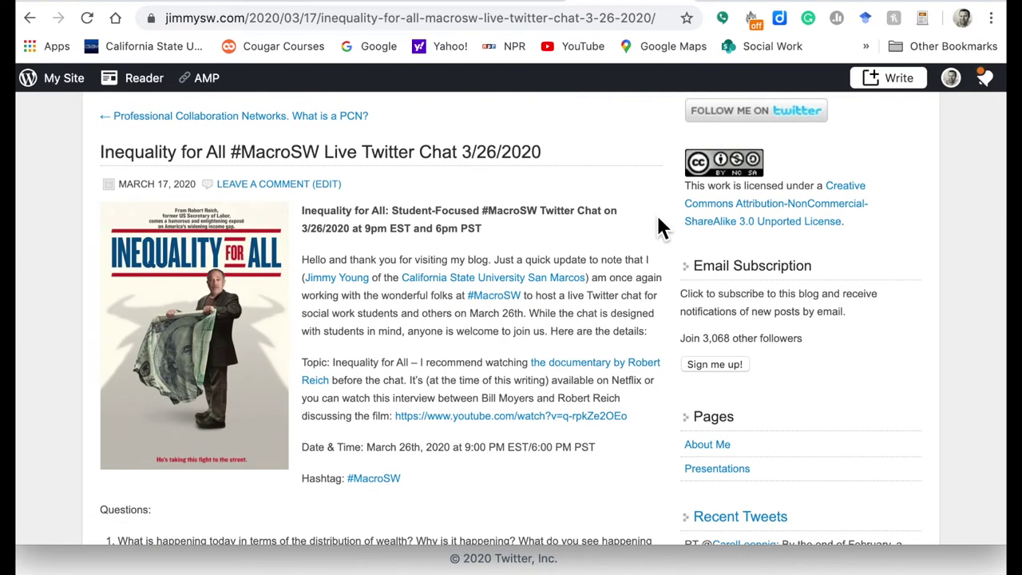
scroll(657, 217, down, 1)
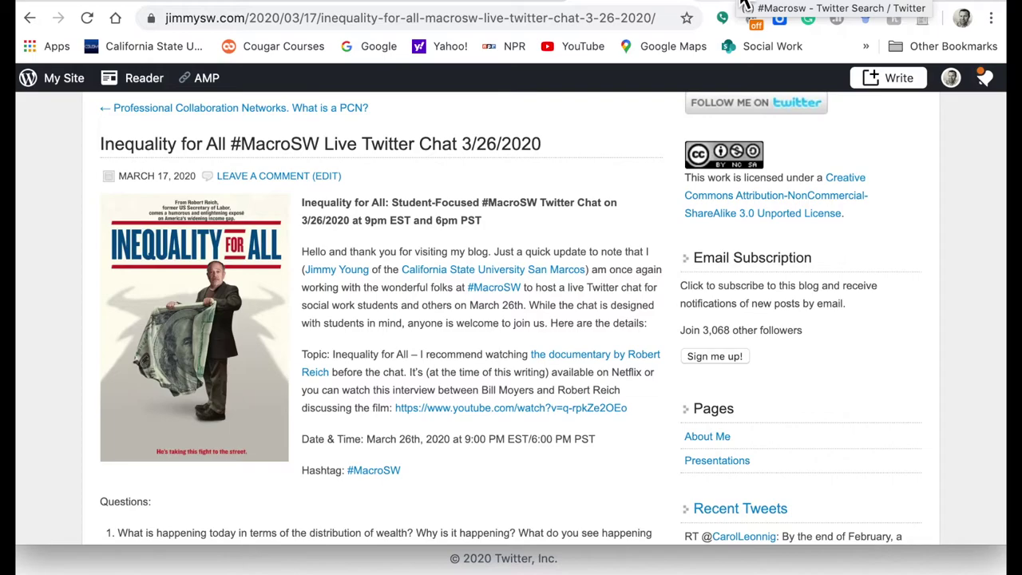
Search Twitter for #Macrosw and skim the results.
click(742, 8)
click(319, 86)
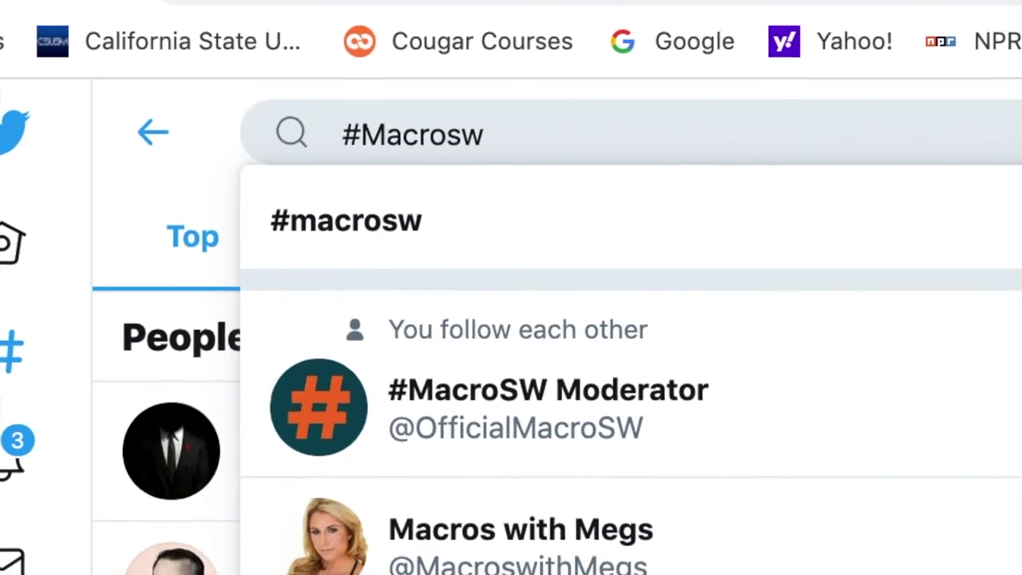
key(Return)
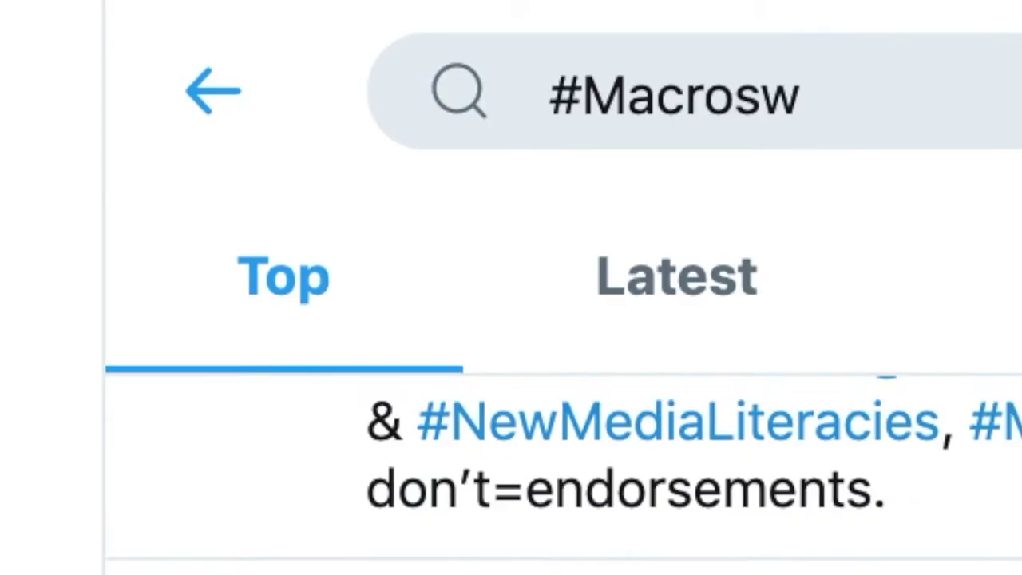
scroll(638, 471, down, 10)
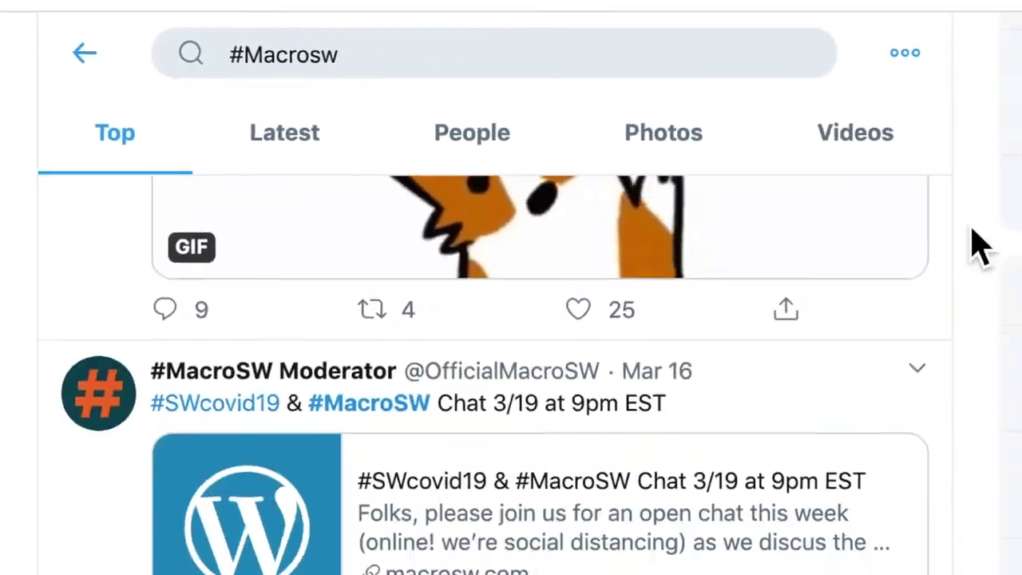
scroll(978, 244, up, 10)
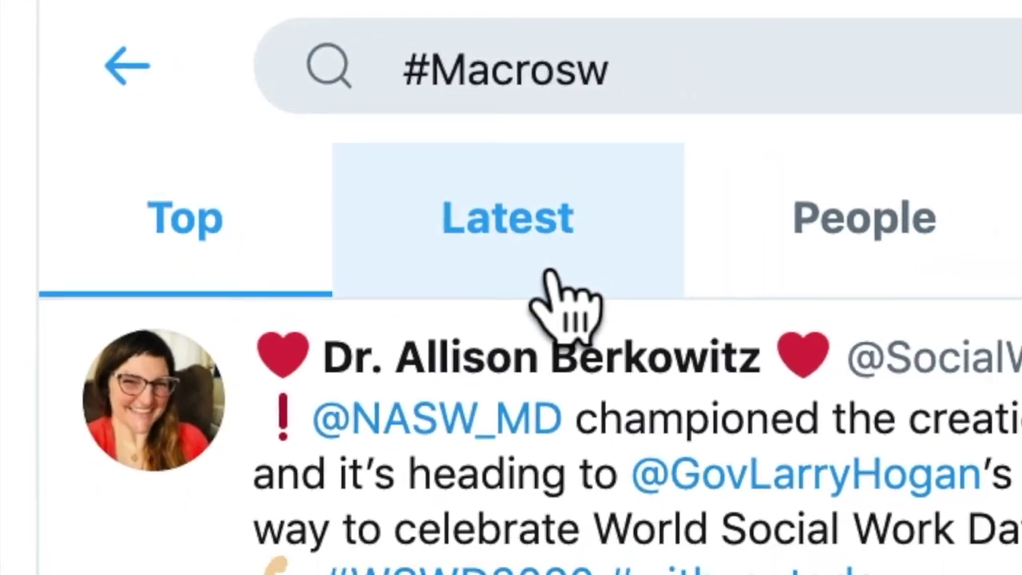
Switch to the Latest #Macrosw results and refresh them so the World Social Work Day 2020 tweet leads.
click(548, 271)
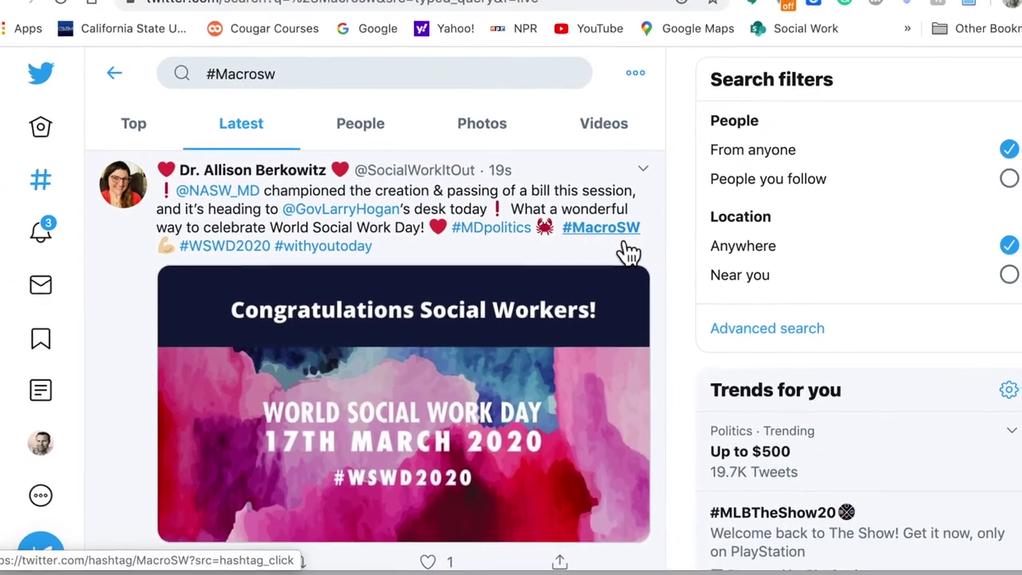
scroll(659, 228, down, 5)
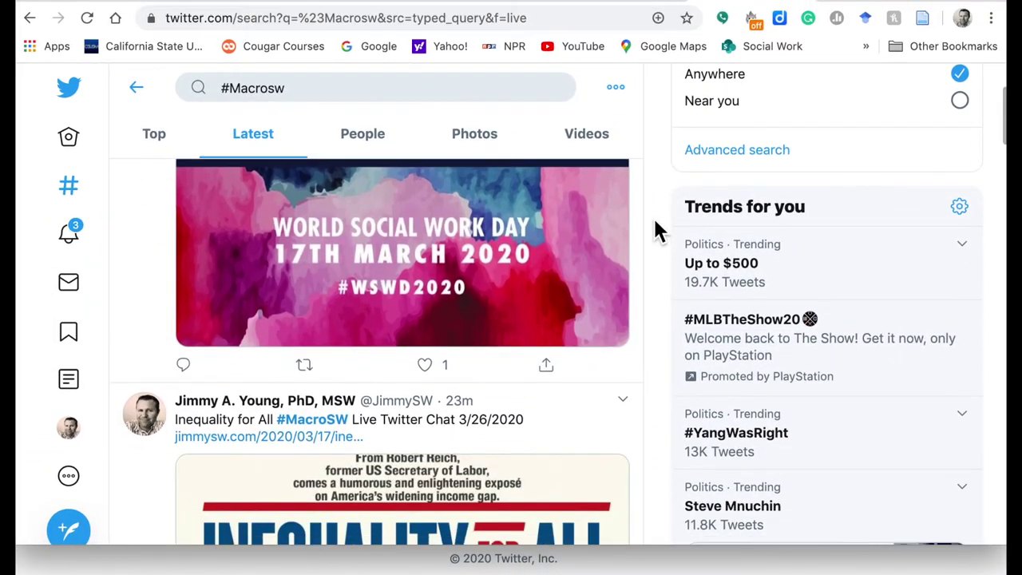
scroll(655, 231, down, 5)
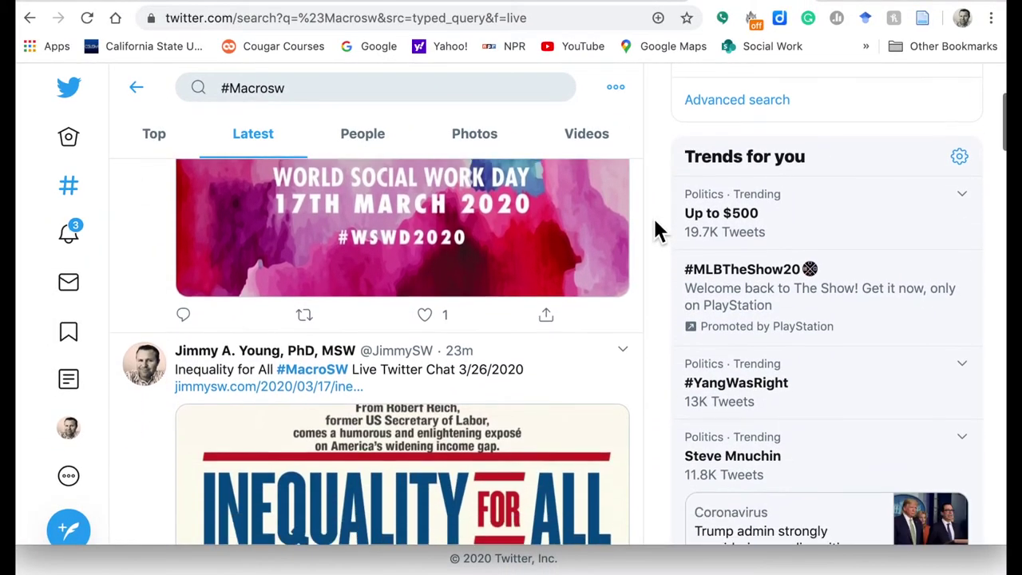
scroll(654, 217, down, 2)
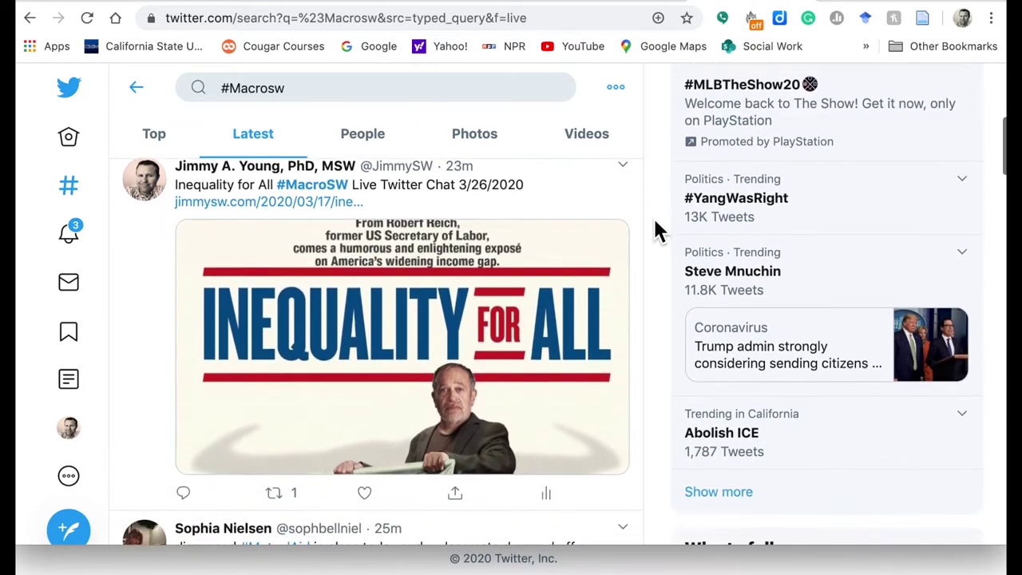
scroll(653, 216, up, 1)
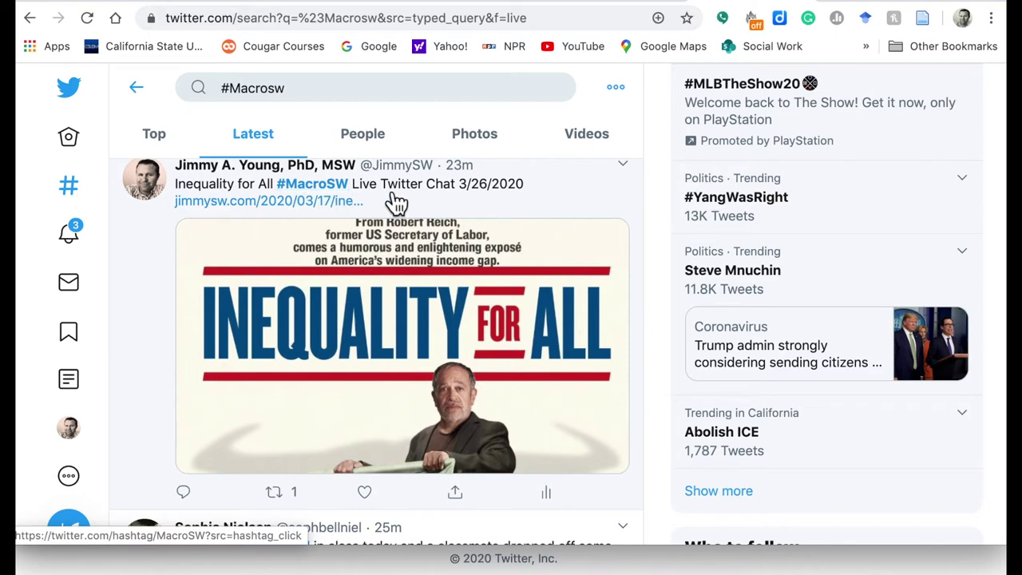
click(289, 154)
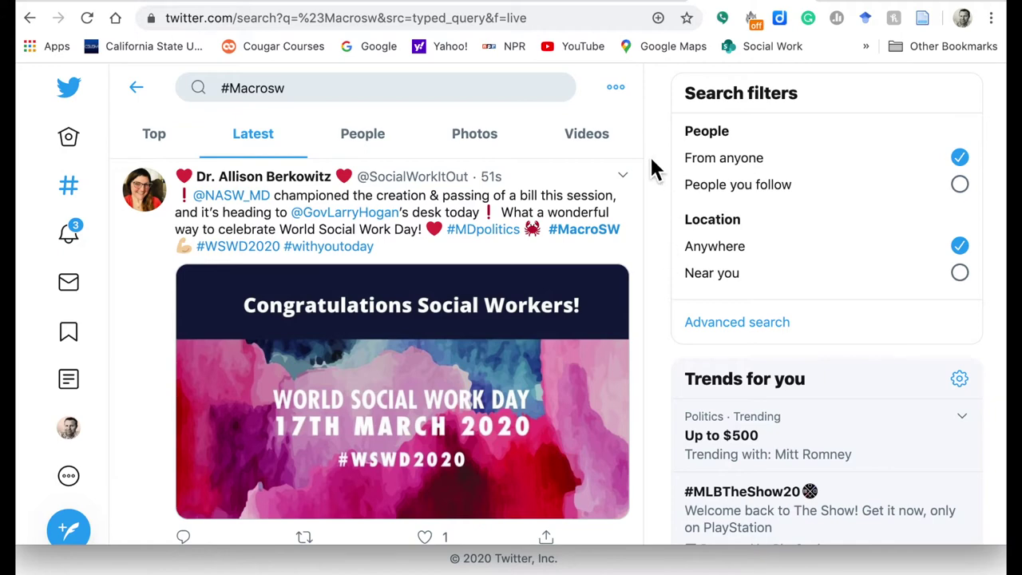
click(306, 90)
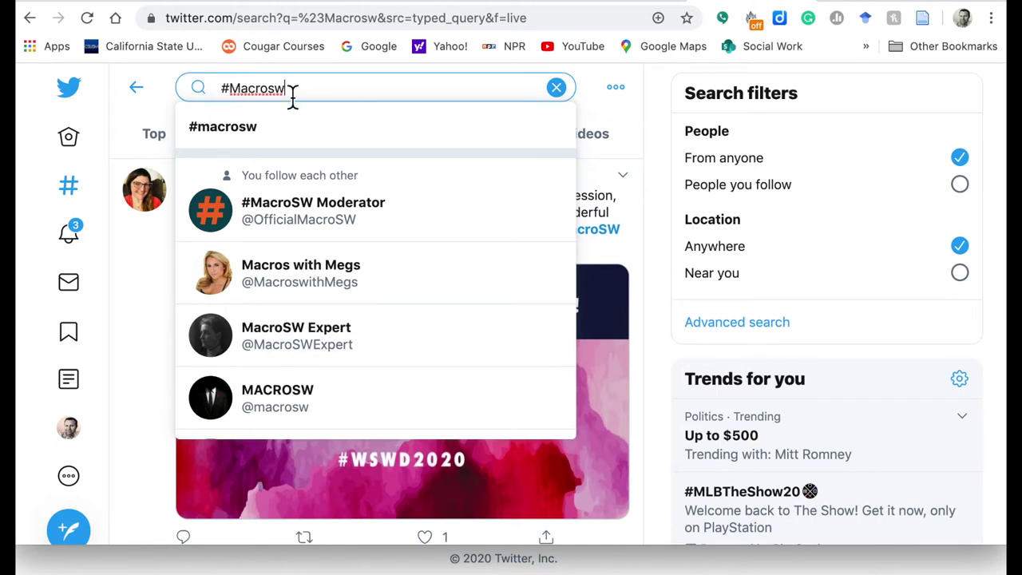
click(649, 159)
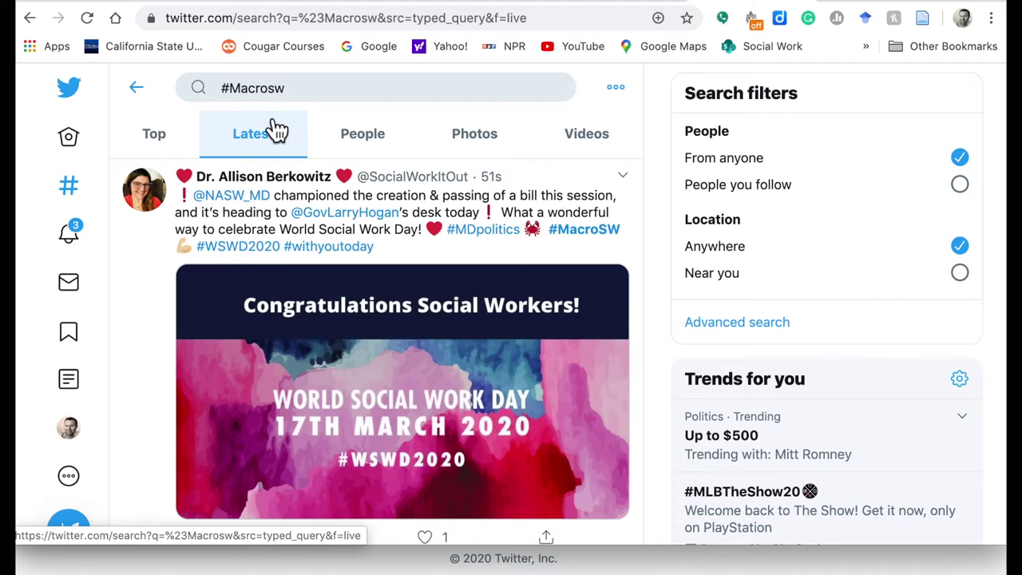
Switch to TweetDeck and review its Home, Notifications, #MacroSW search and Trending columns.
click(253, 6)
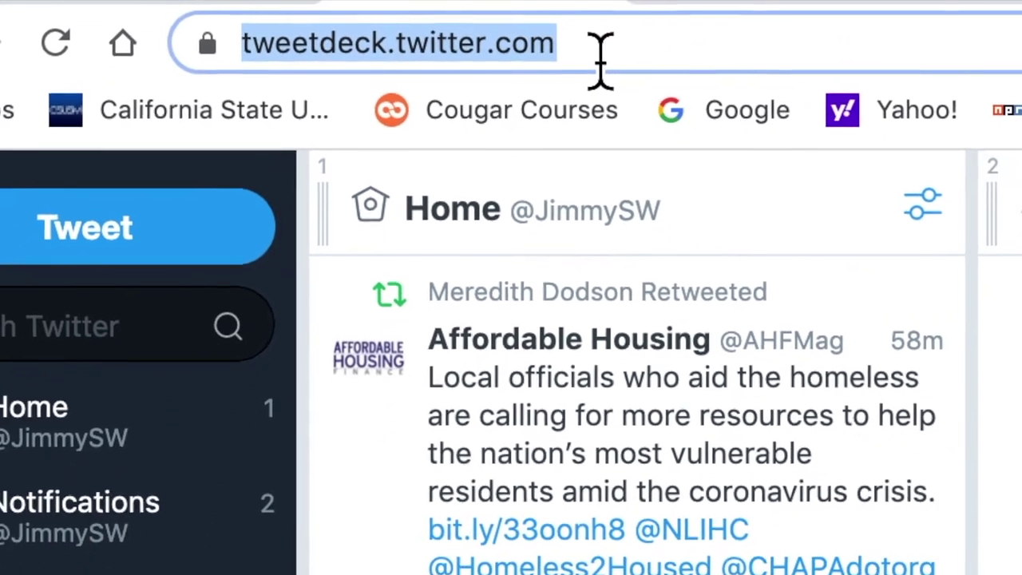
click(600, 58)
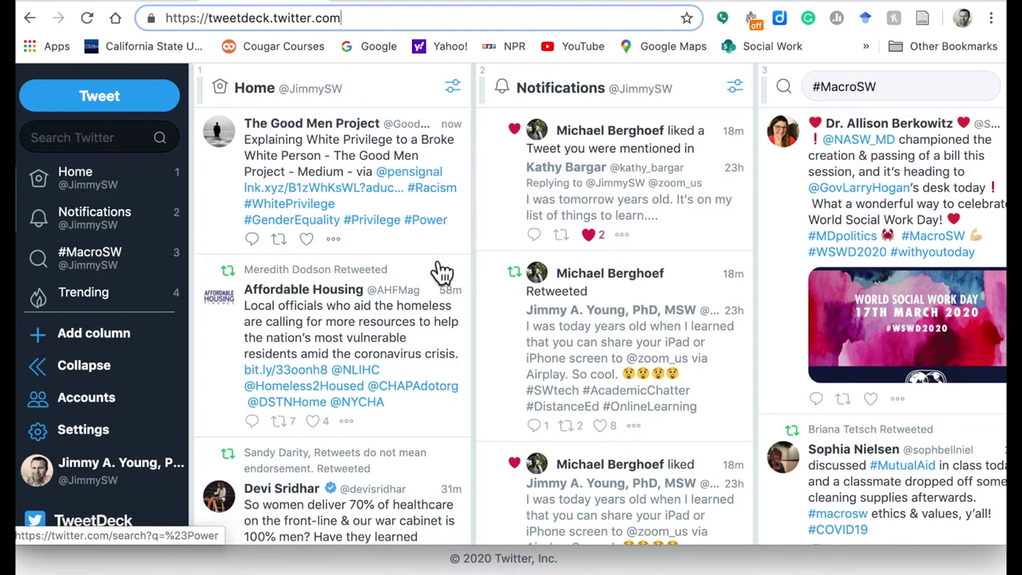
mouse_move(486, 91)
mouse_down()
mouse_move(542, 98)
mouse_move(493, 89)
mouse_up()
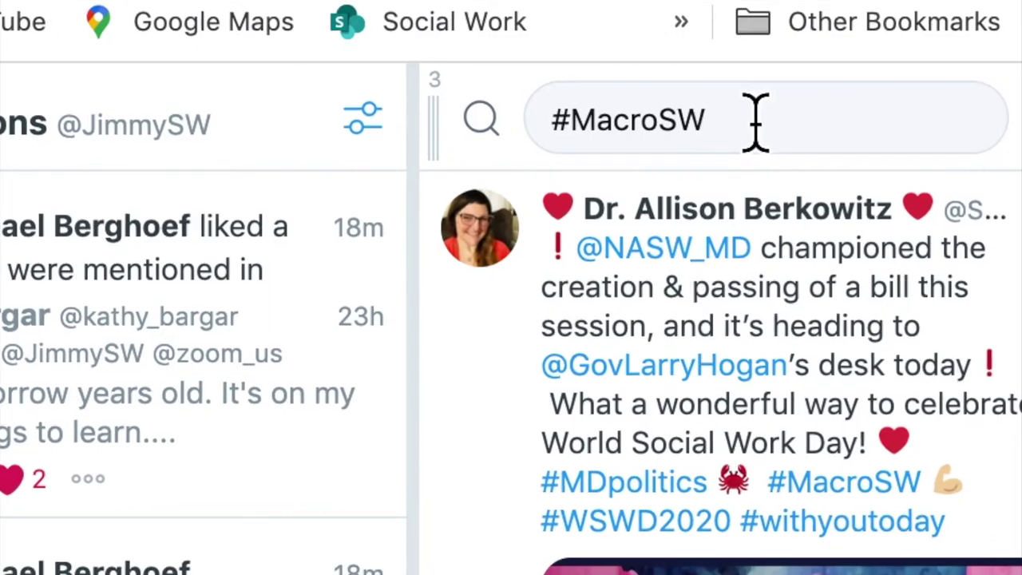
click(858, 95)
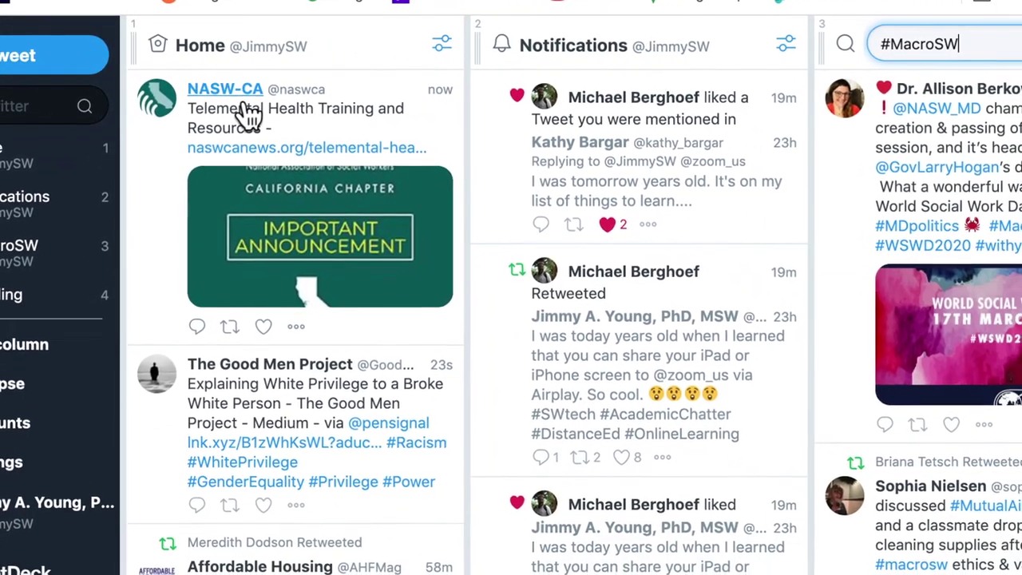
scroll(256, 120, down, 5)
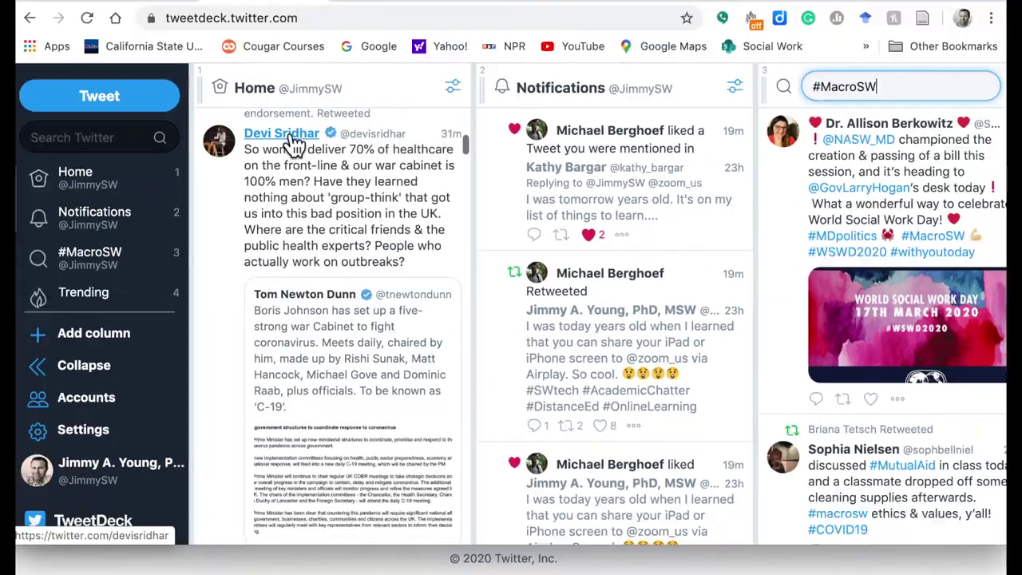
scroll(295, 144, up, 6)
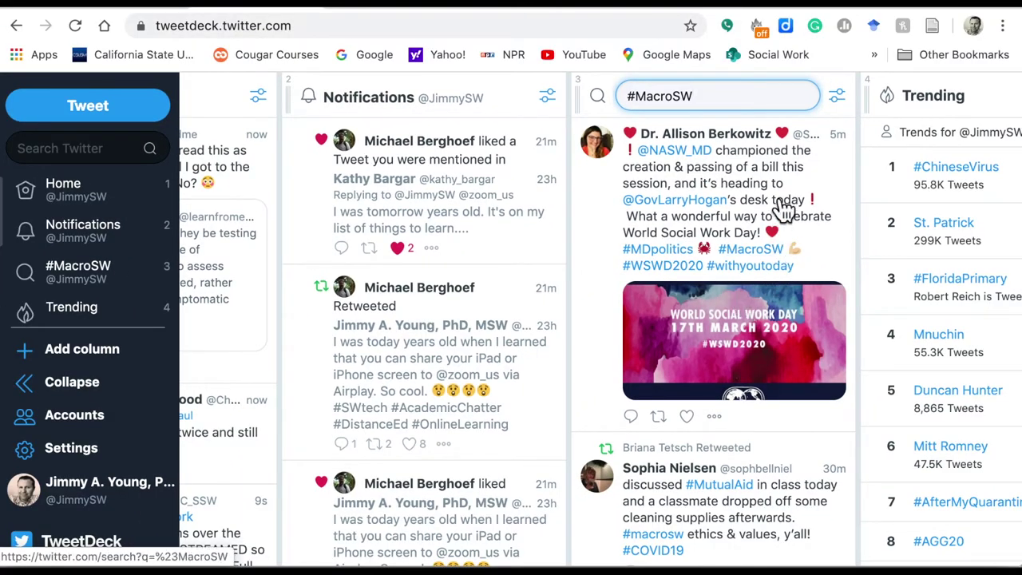
scroll(767, 424, left, 3)
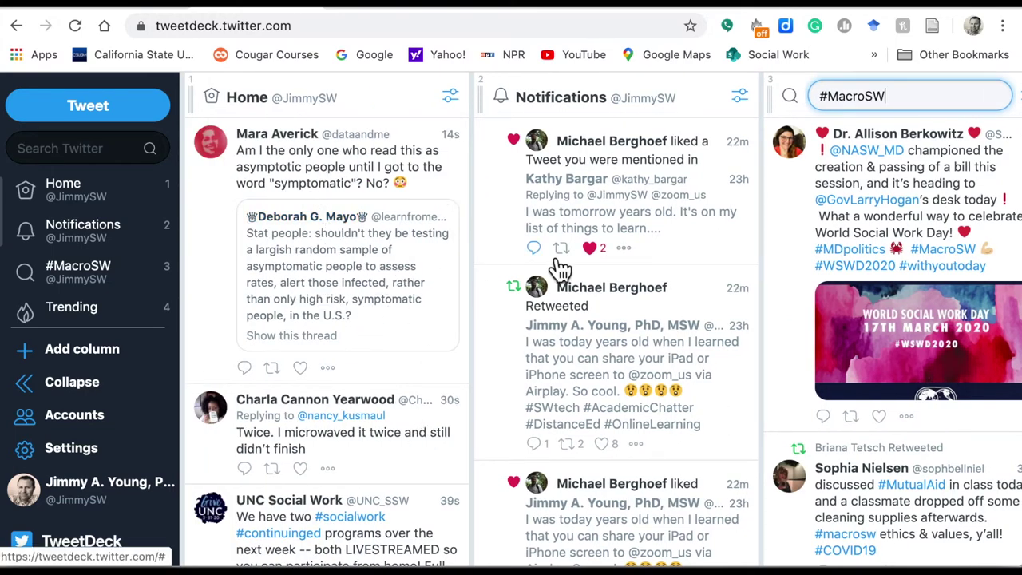
Show the #MacroSW column's filters and expand Tweet authors to reveal the By and Mentioning fields.
scroll(684, 274, right, 3)
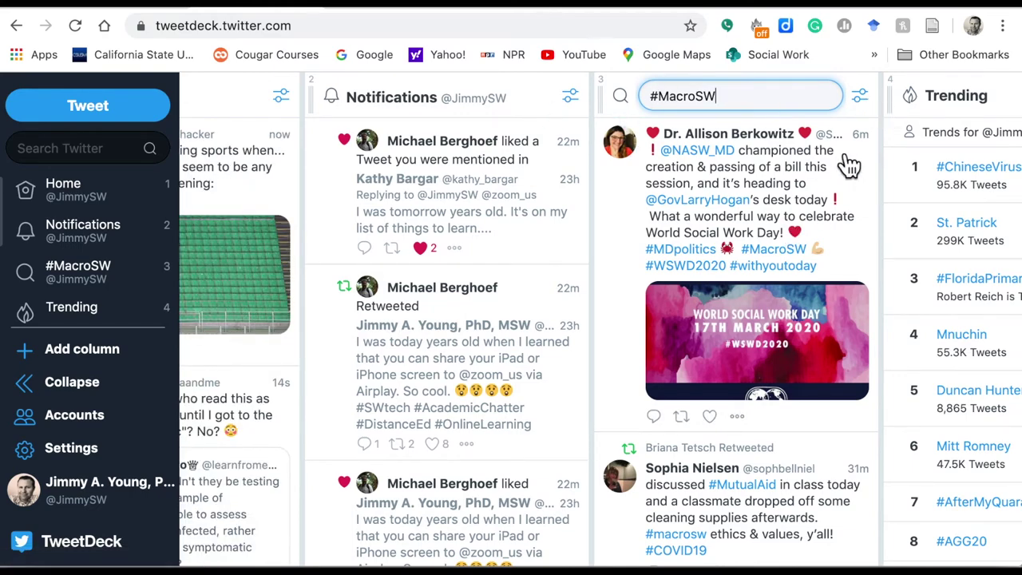
click(869, 104)
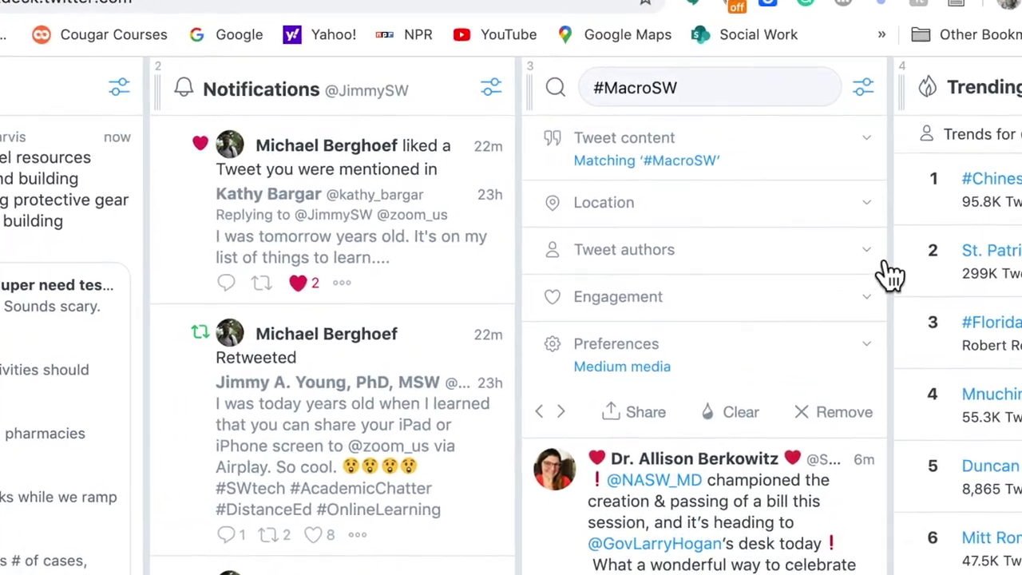
click(866, 254)
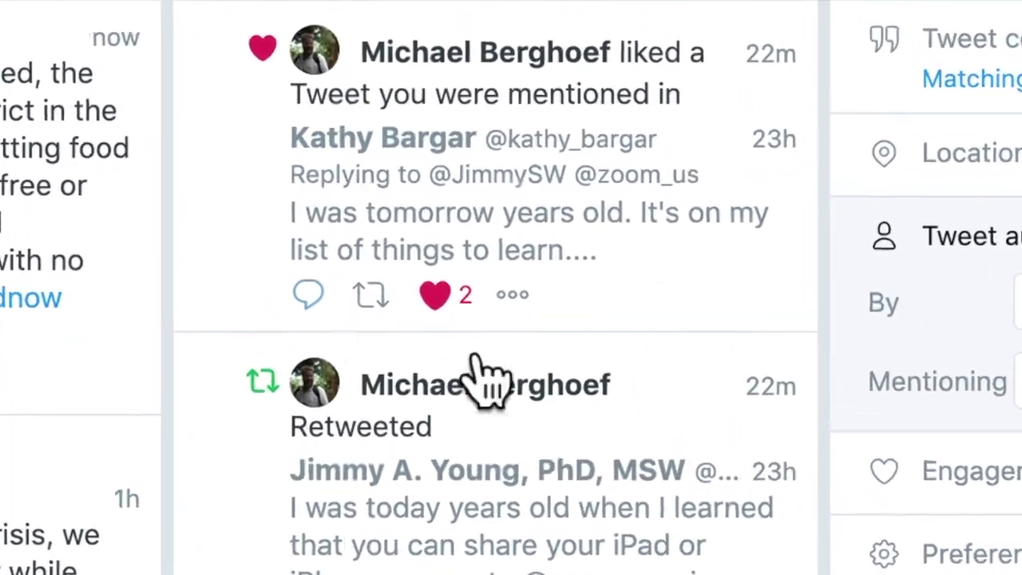
scroll(586, 395, down, 5)
scroll(814, 452, up, 5)
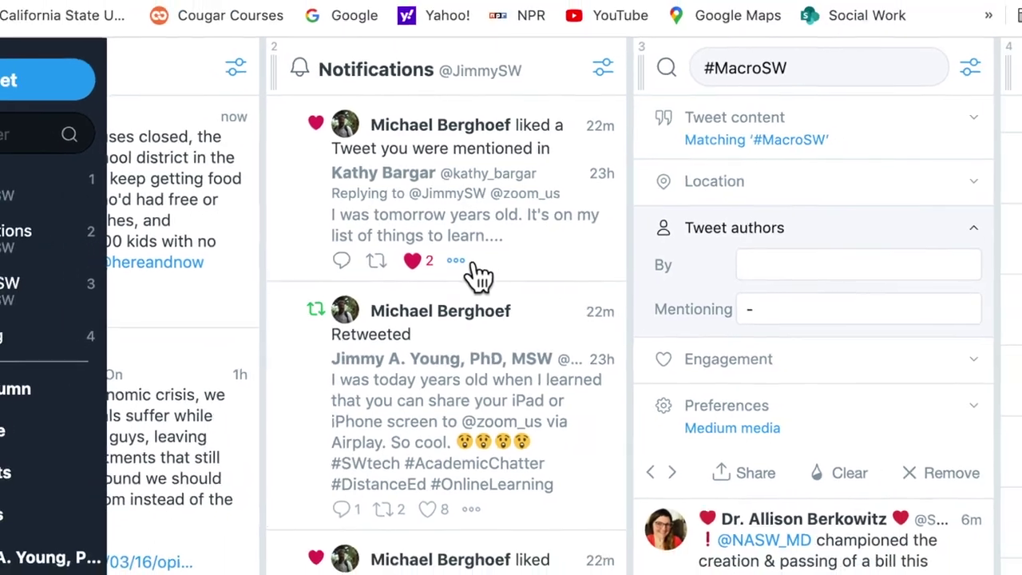
click(460, 278)
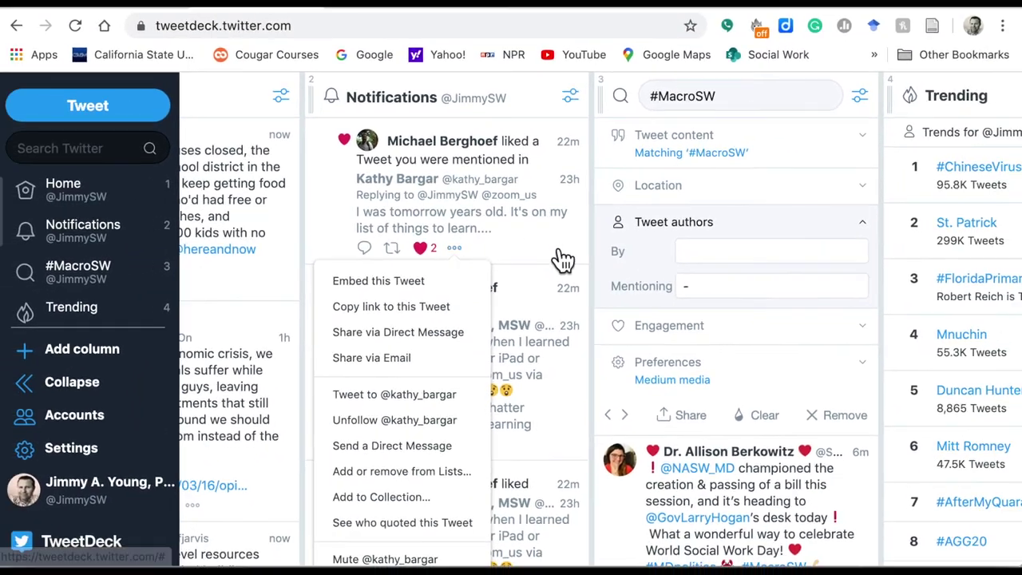
click(566, 260)
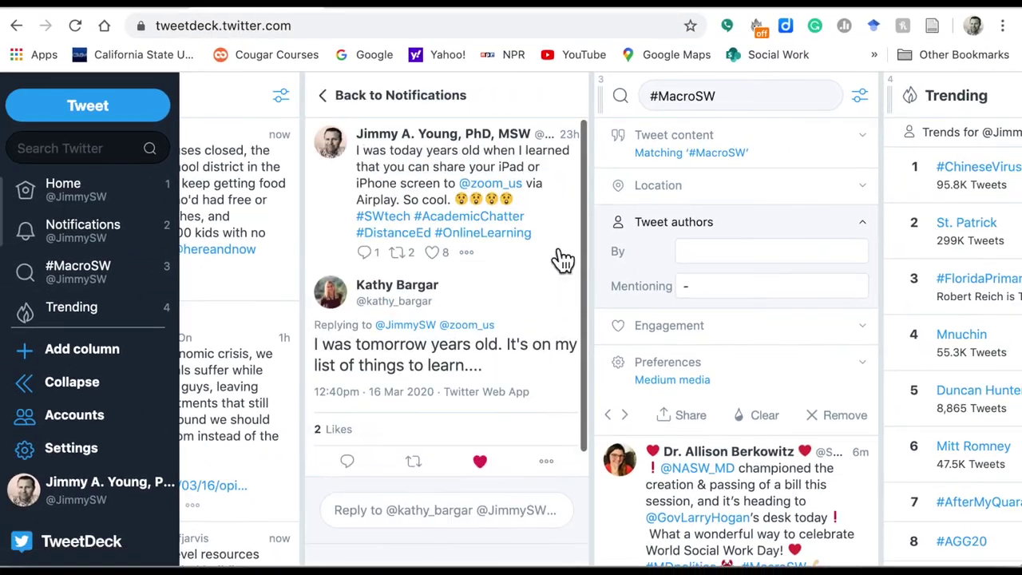
click(326, 100)
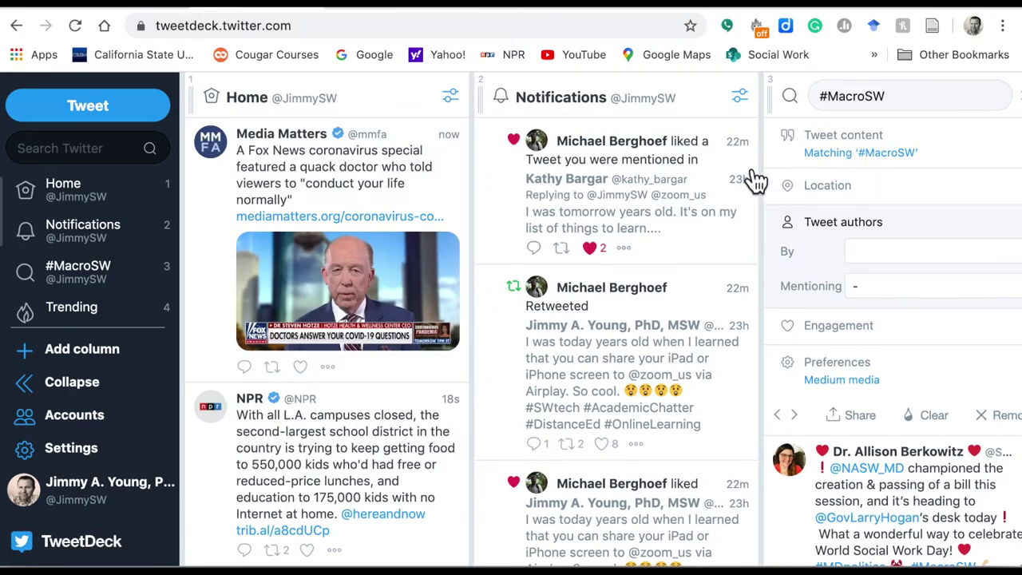
click(911, 107)
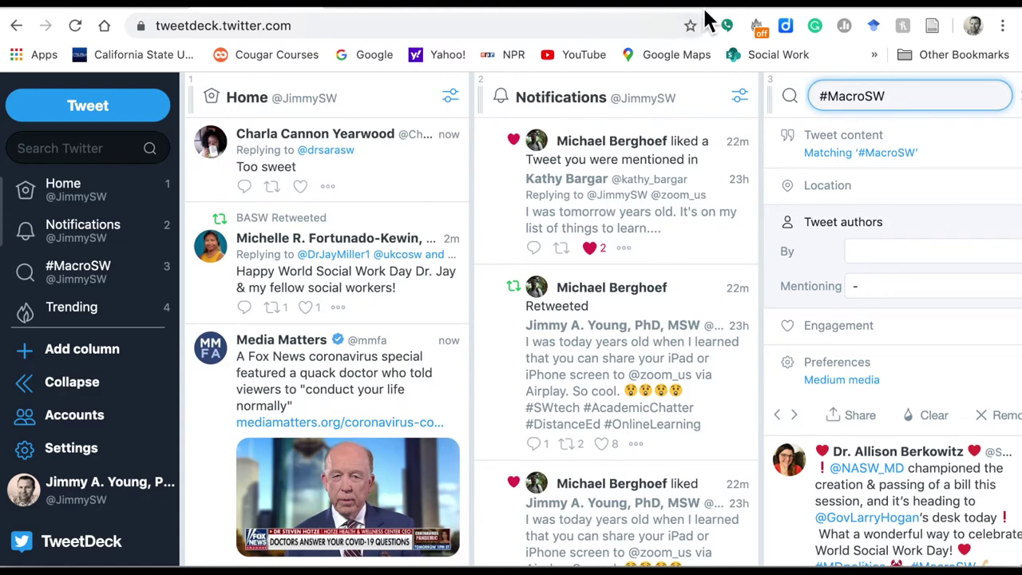
Return to Twitter's #Macrosw Latest search, reload it, and scroll to the Inequality for All chat tweet.
click(751, 6)
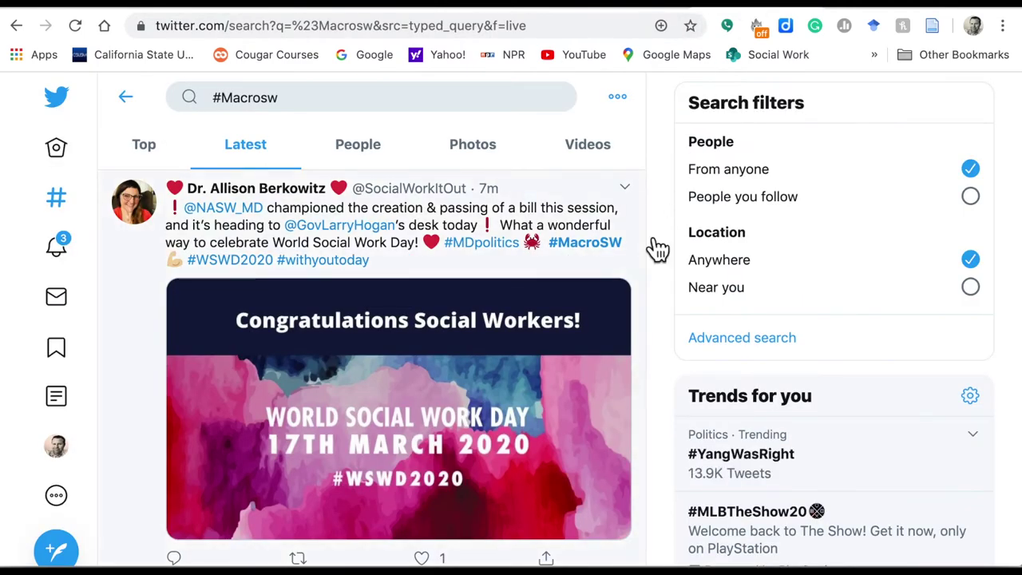
click(289, 99)
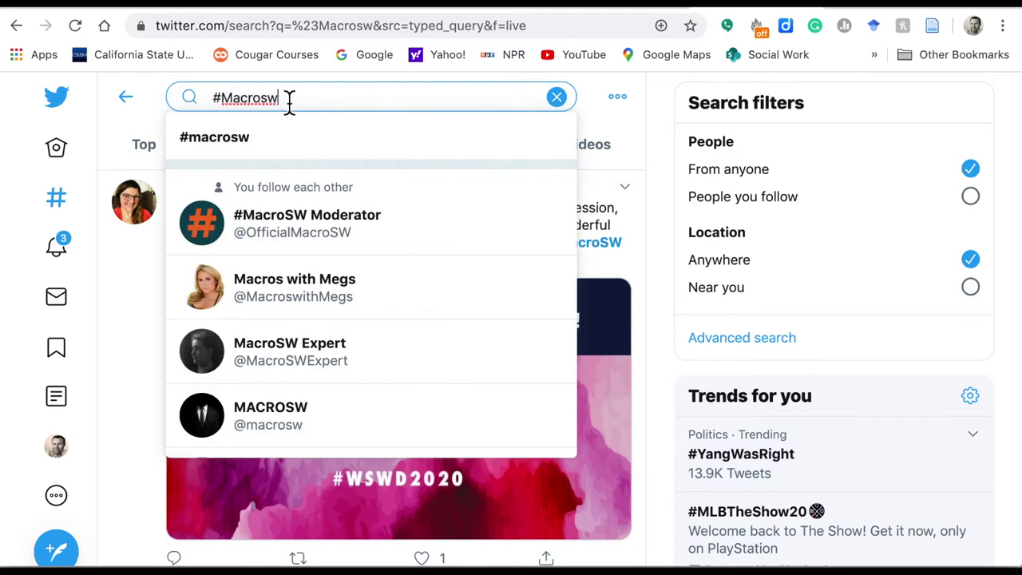
key(Return)
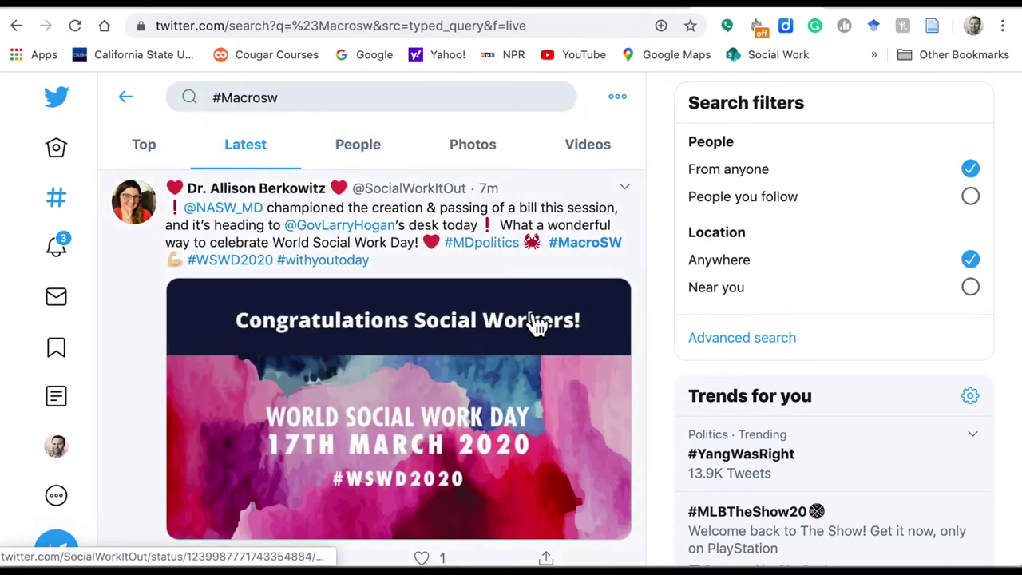
click(75, 26)
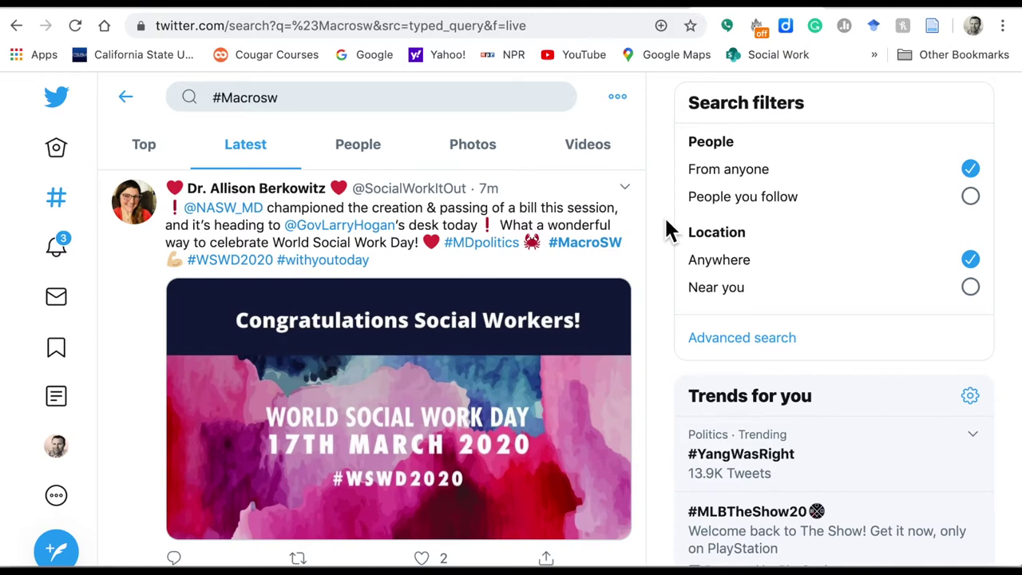
scroll(655, 207, down, 5)
scroll(653, 206, down, 7)
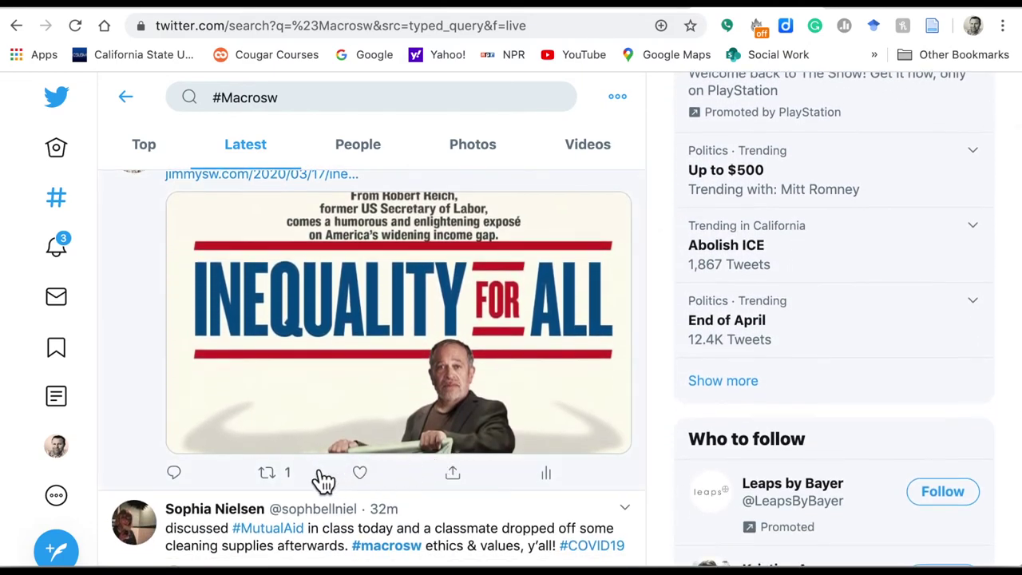
Try the retweet menu and a reply on the Inequality for All tweet, closing both unused.
click(270, 478)
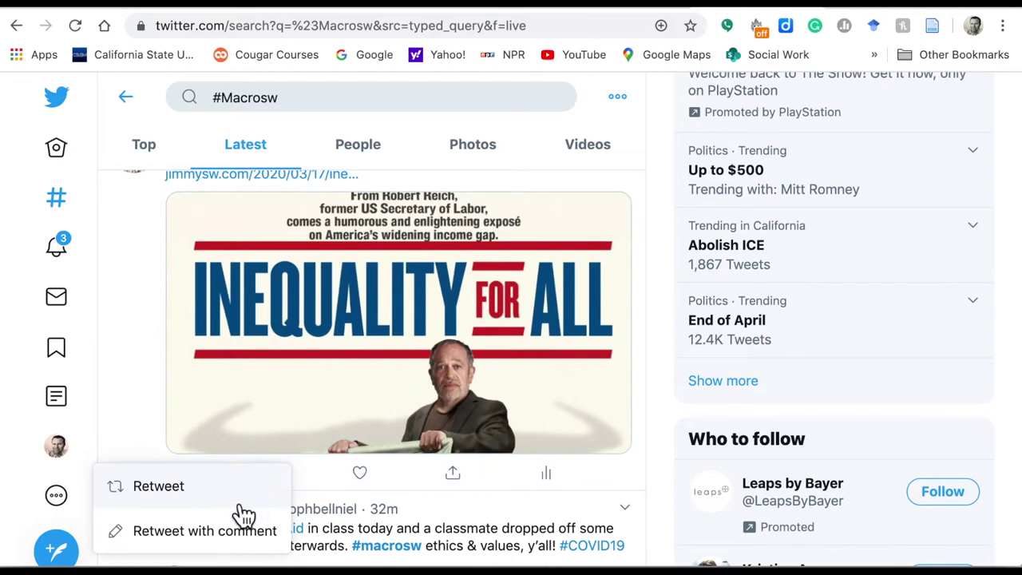
click(653, 442)
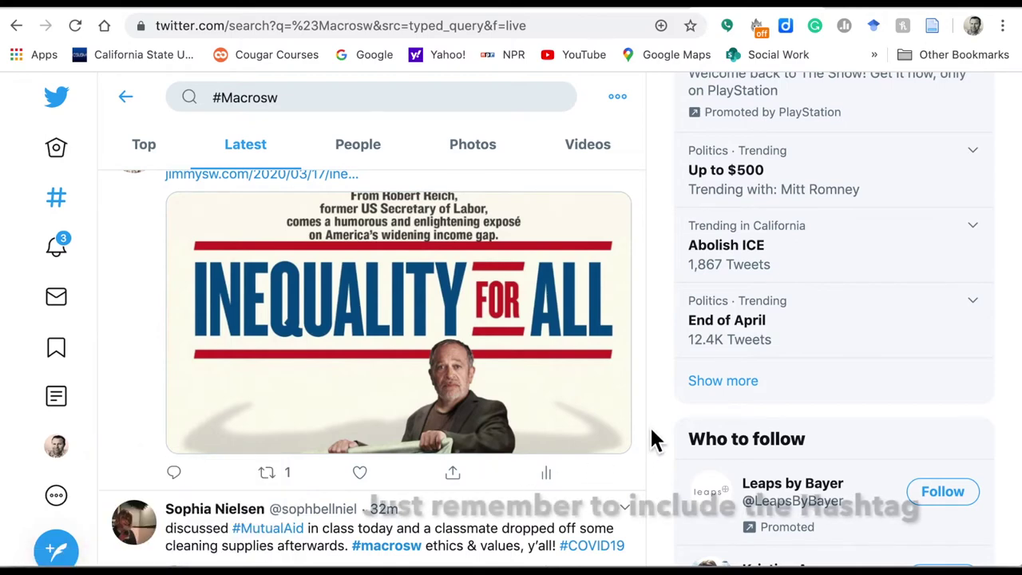
click(176, 474)
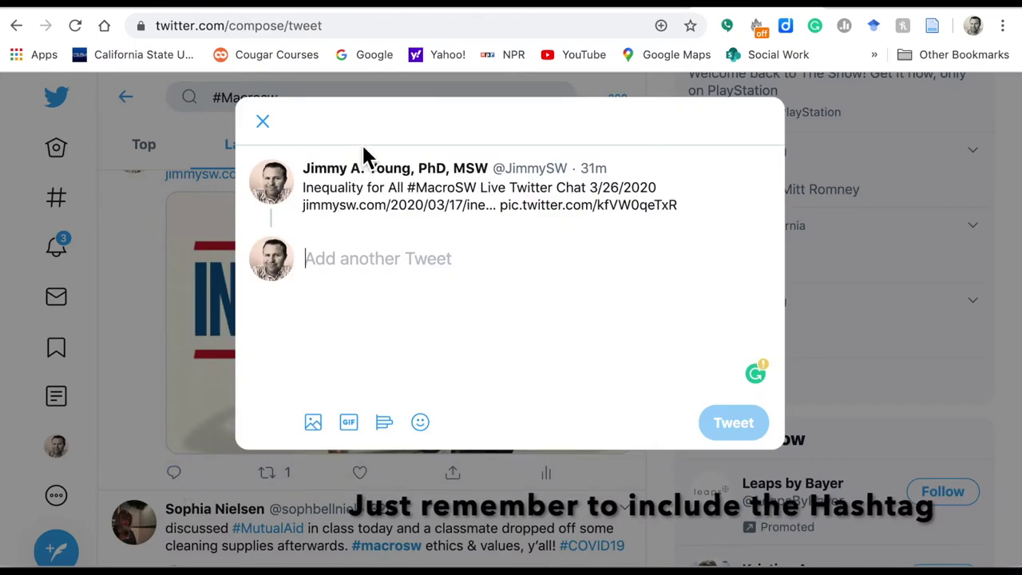
click(263, 122)
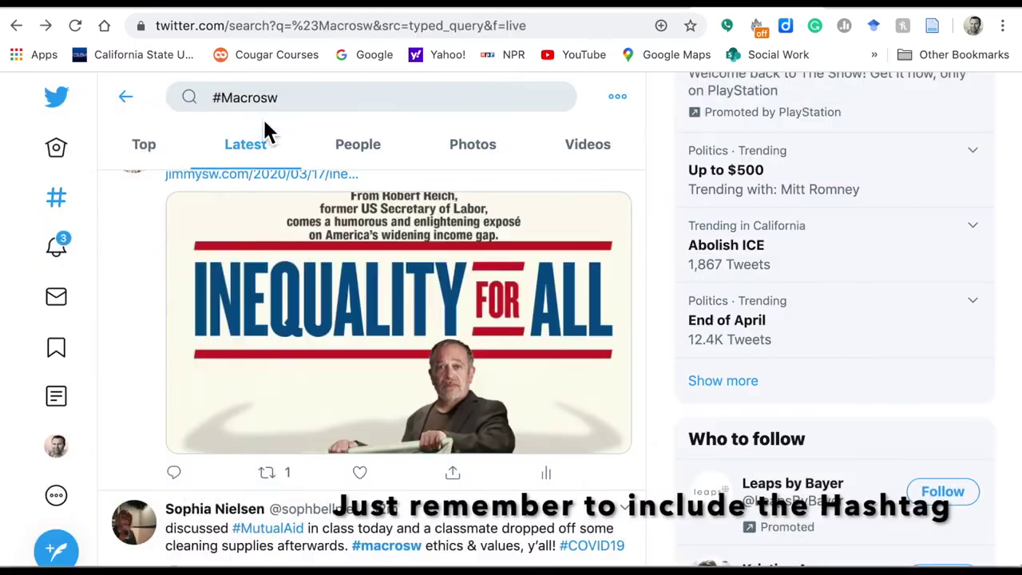
Open a fresh empty reply under the Inequality for All #MacroSW chat tweet.
scroll(662, 244, down, 2)
scroll(662, 245, up, 3)
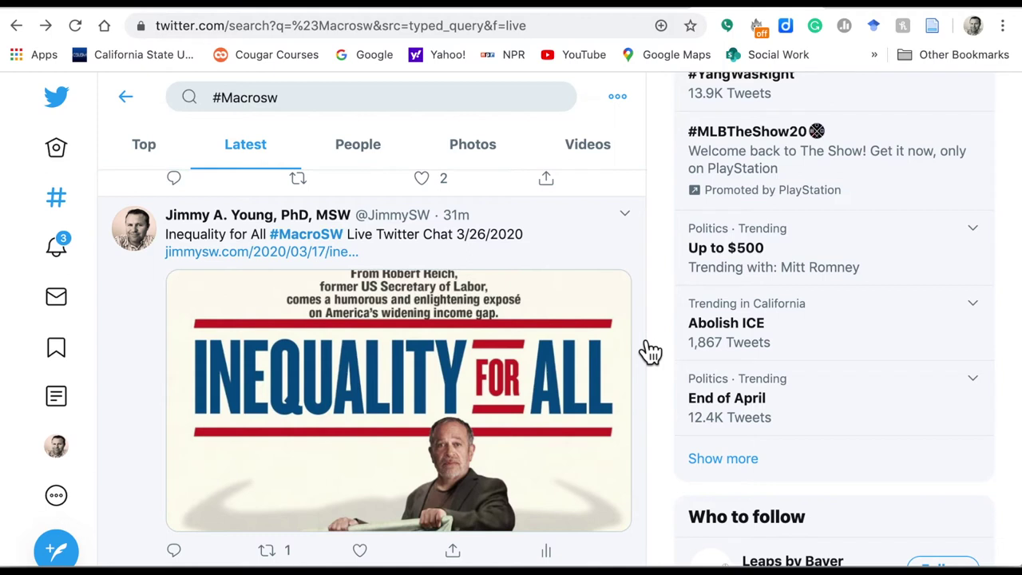
scroll(646, 354, down, 2)
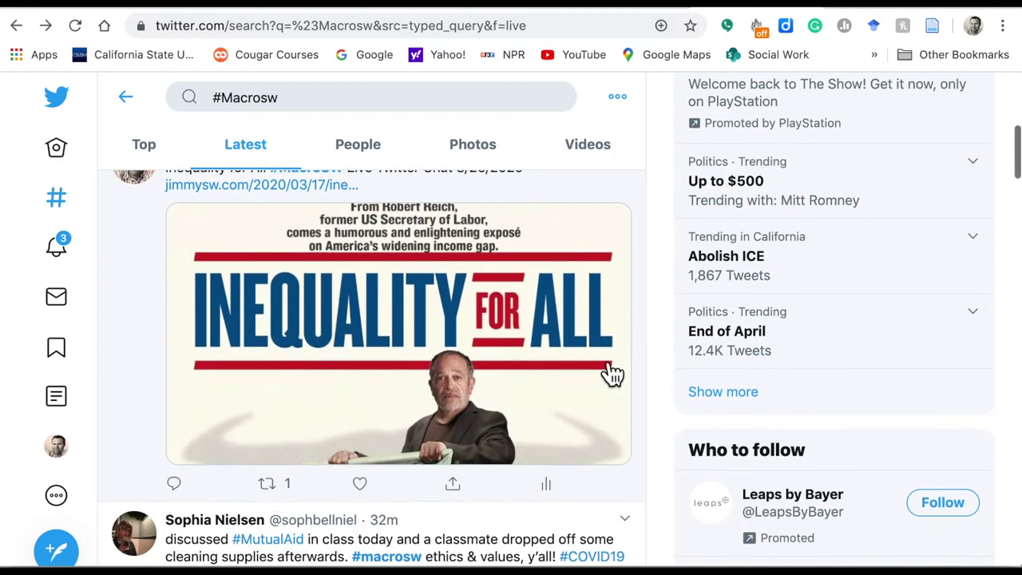
click(180, 485)
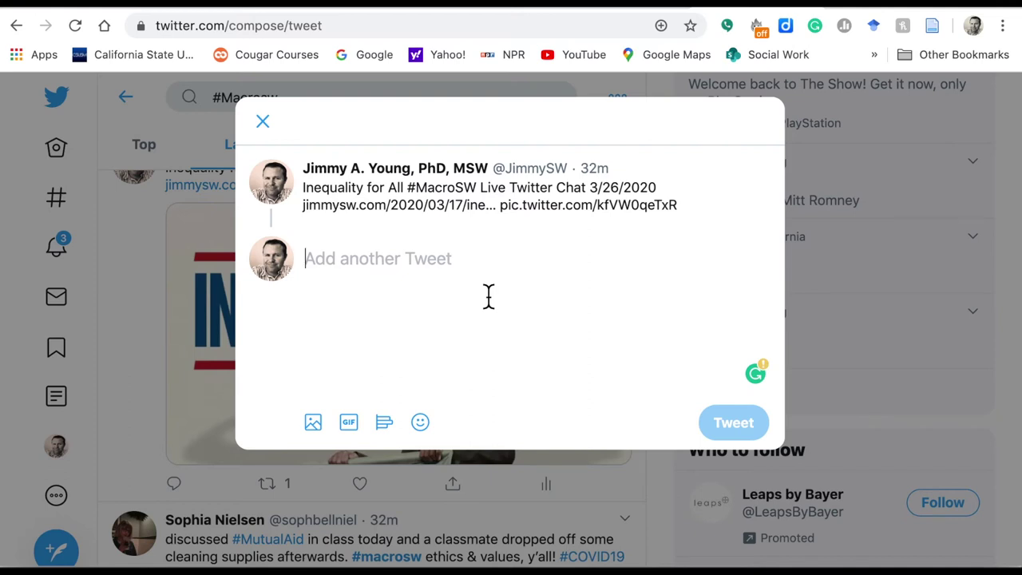
Type the reply 'A3 This film was great. #Macrosw', correcting typos along the way.
text(A1)
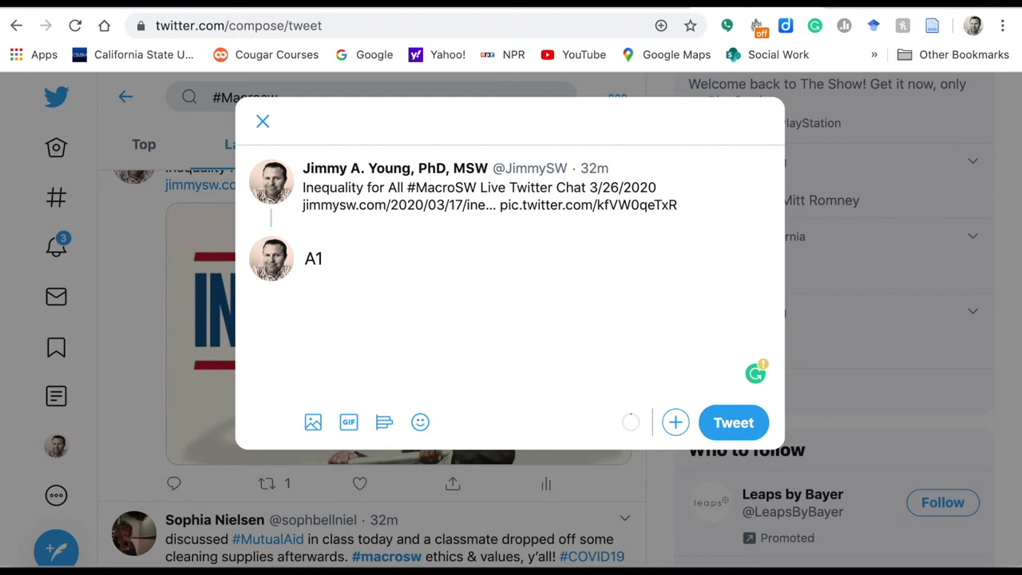
key(BackSpace)
text(4)
key(BackSpace)
key(BackSpace)
text(A3)
text(This fimim)
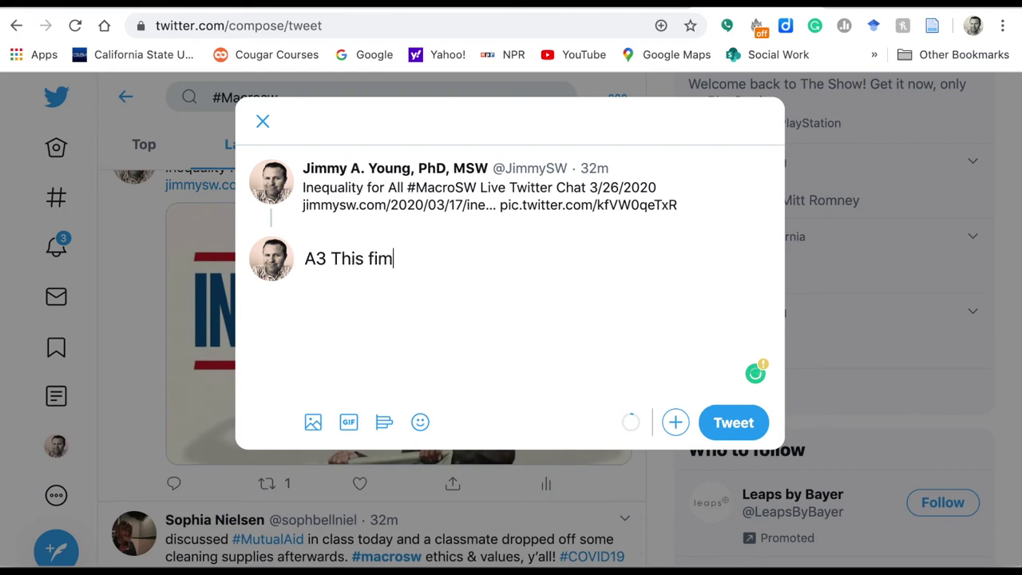
key(BackSpace)
key(BackSpace)
key(BackSpace)
key(BackSpace)
text(ilm )
text(q)
key(BackSpace)
text(was great. )
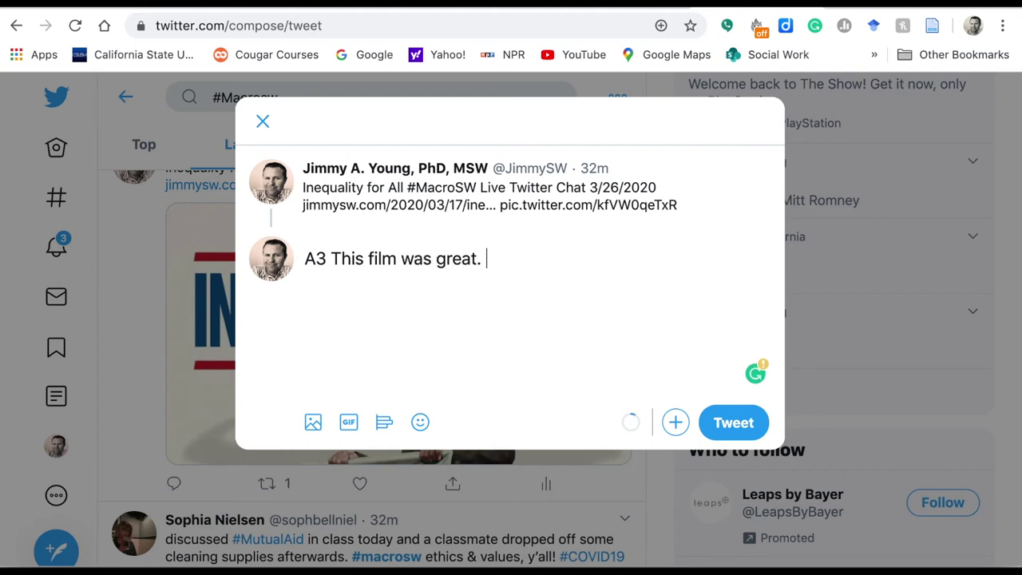
text(#Macrosw)
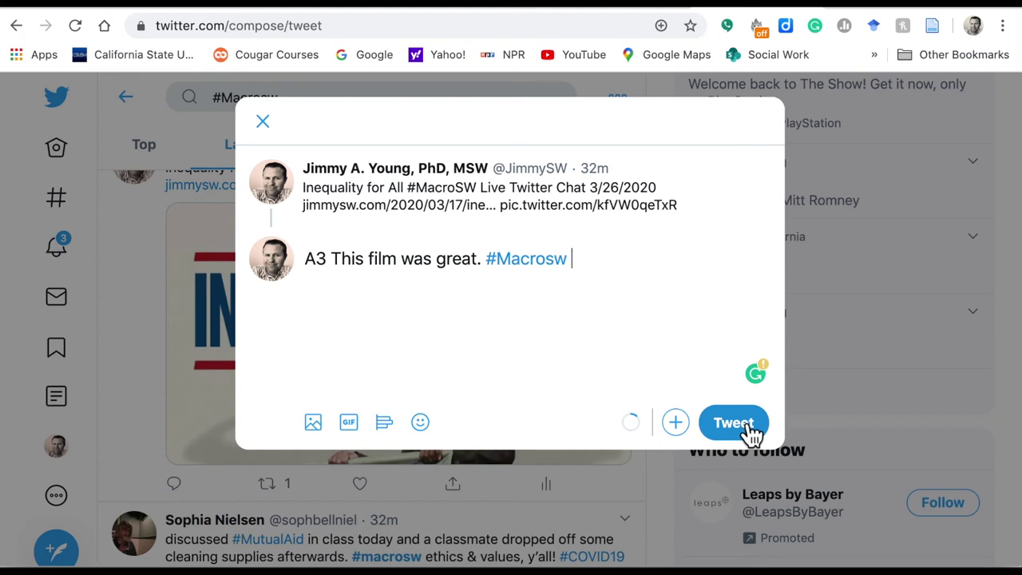
Look at the emoji and GIF pickers without adding anything, then discard the reply draft.
click(427, 425)
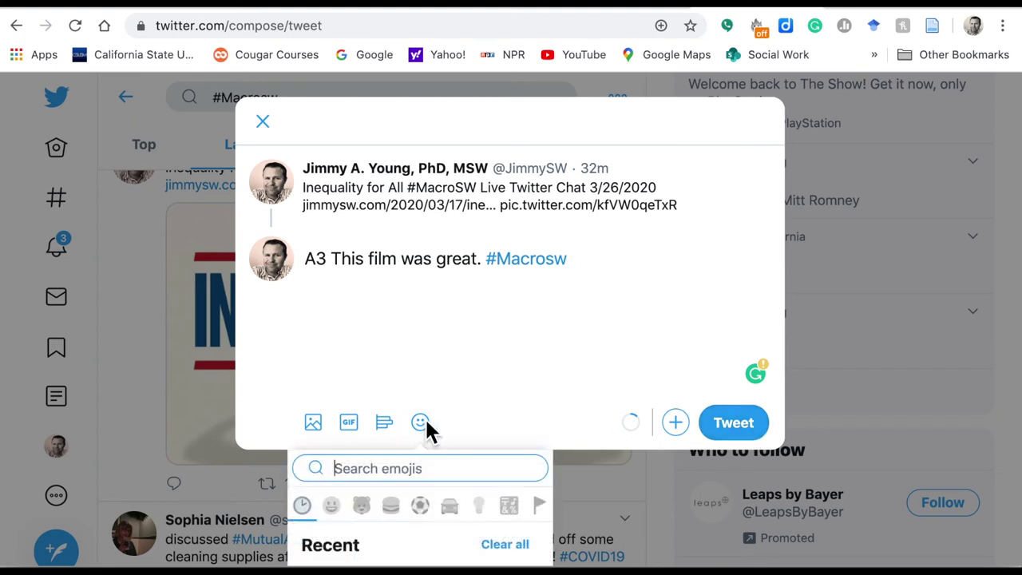
click(356, 423)
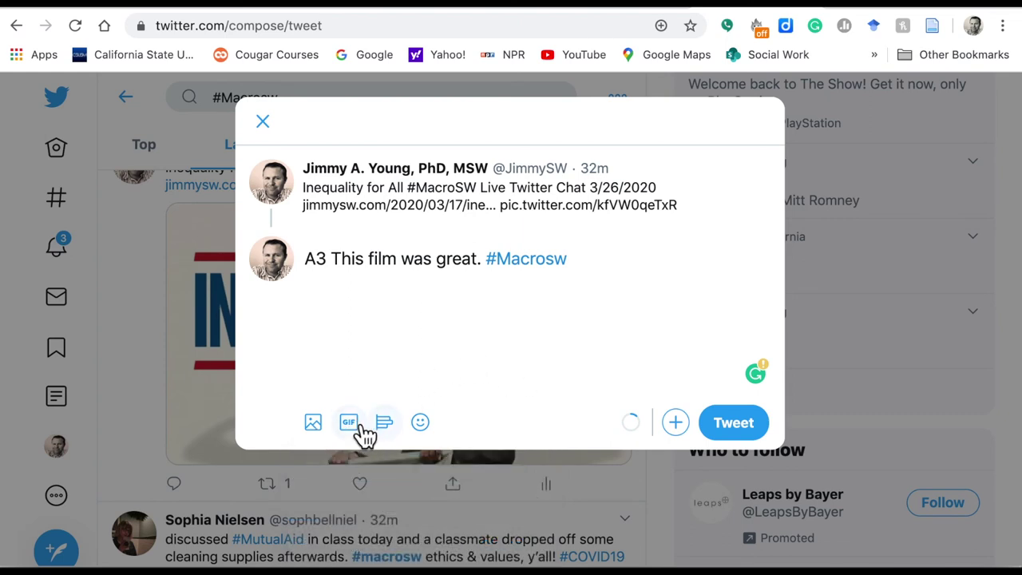
click(353, 429)
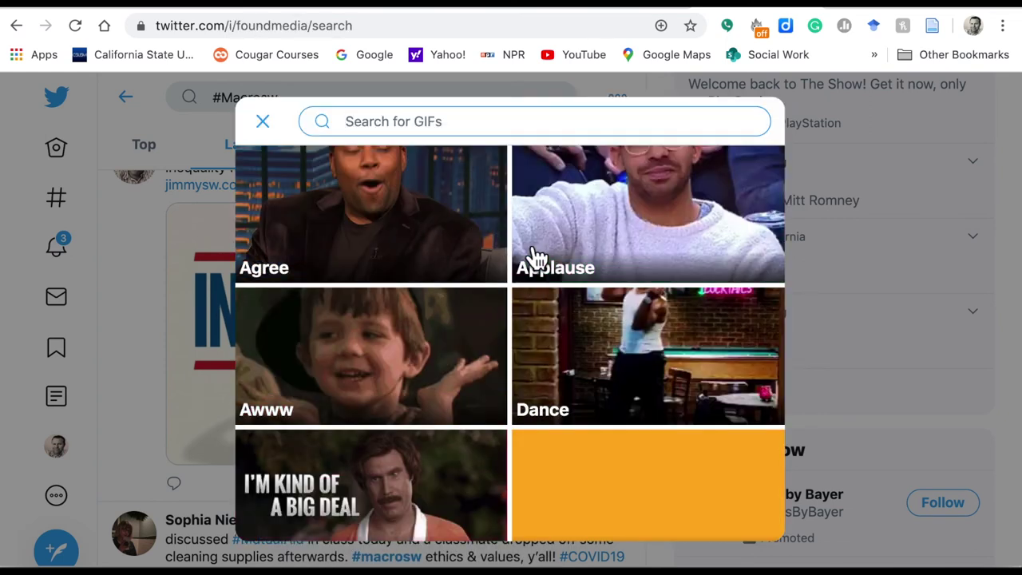
click(263, 123)
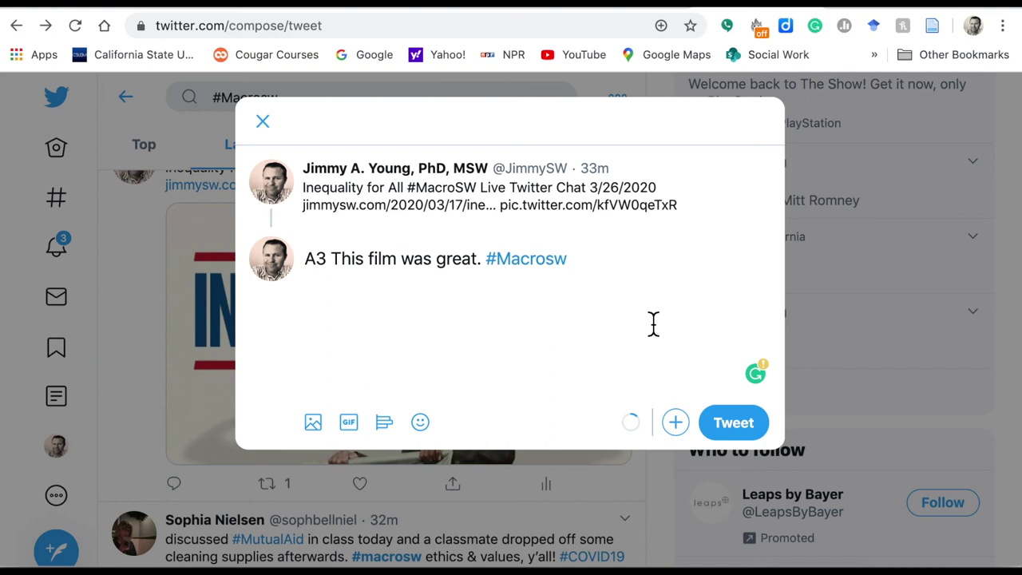
click(264, 122)
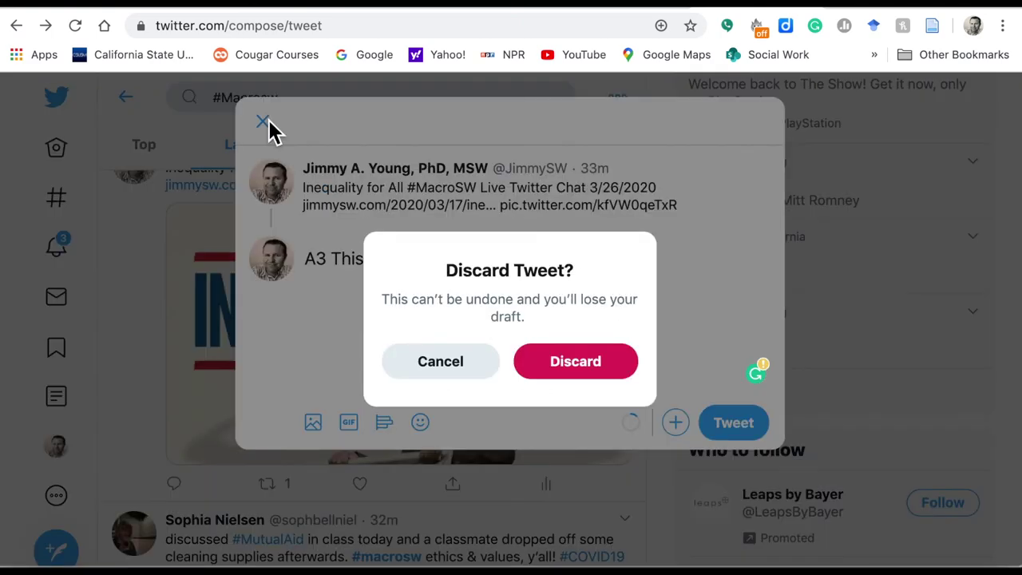
click(576, 364)
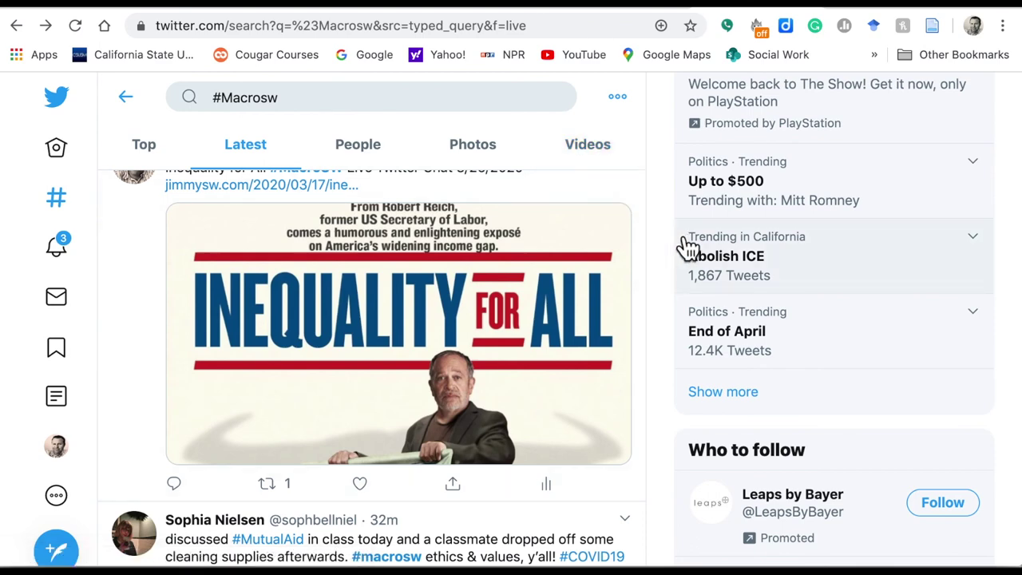
Rerun the #Macrosw query for fresh results, then go back to the TweetDeck #MacroSW columns.
click(273, 7)
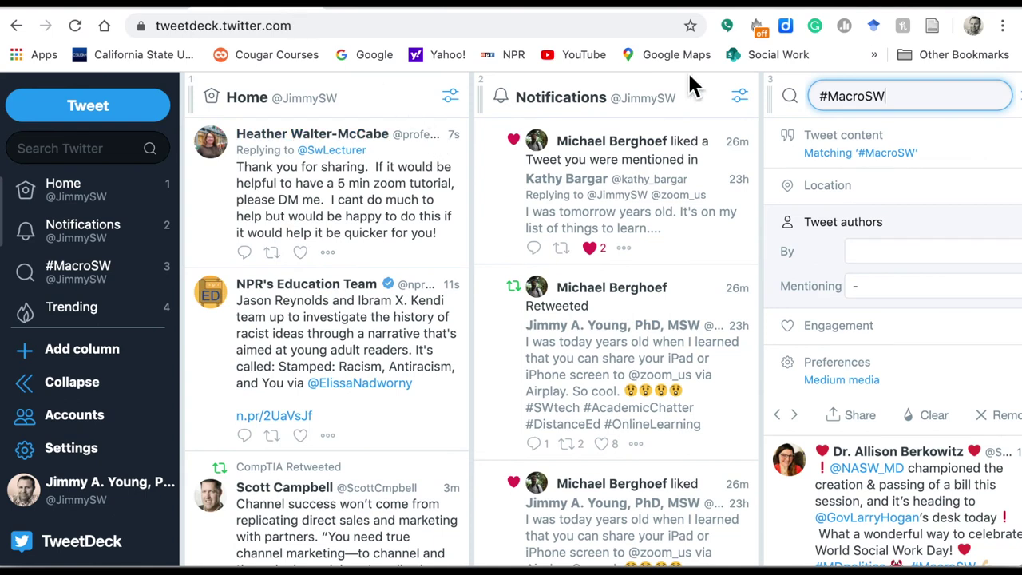
click(787, 6)
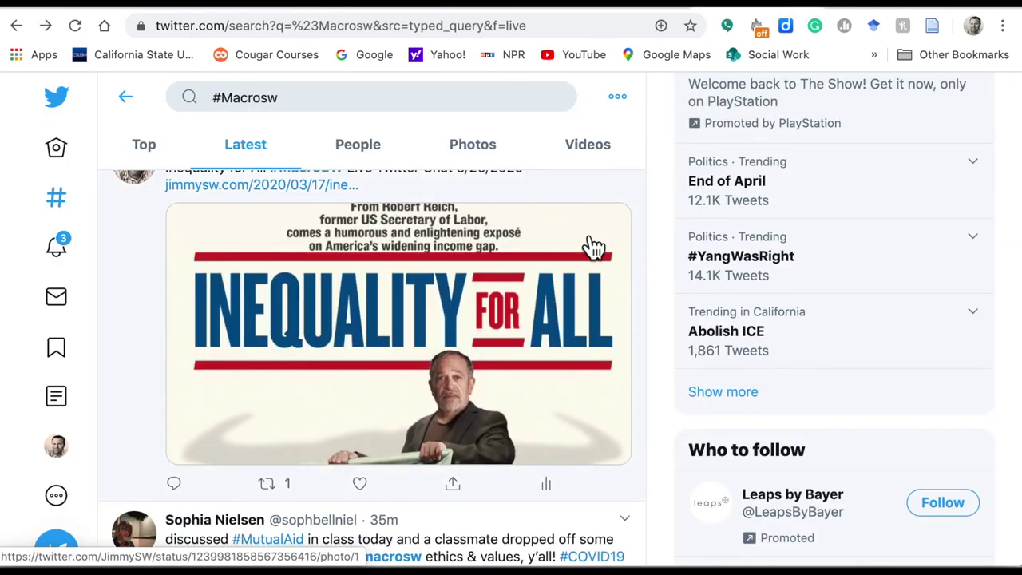
drag(286, 100, 193, 95)
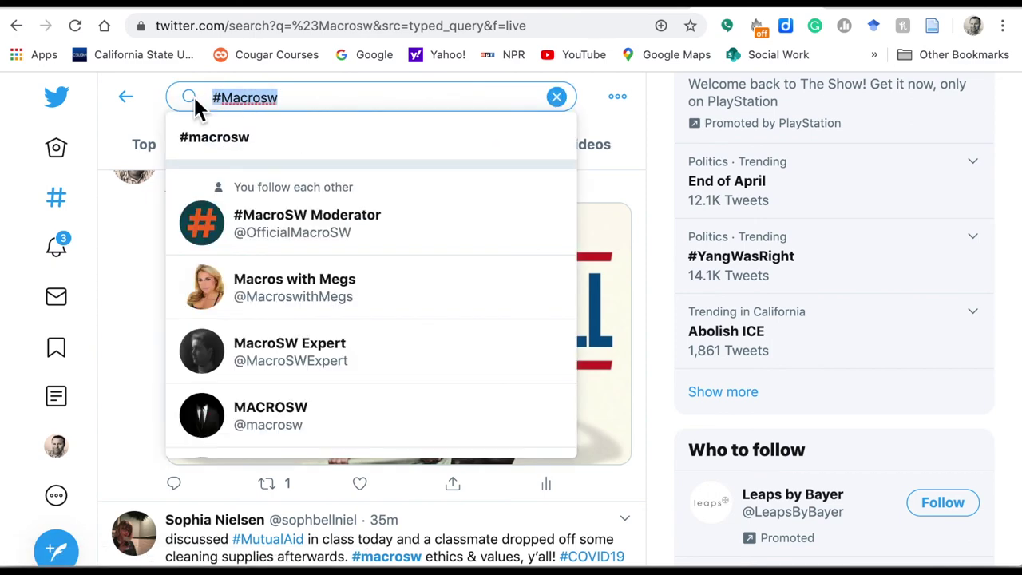
key(Return)
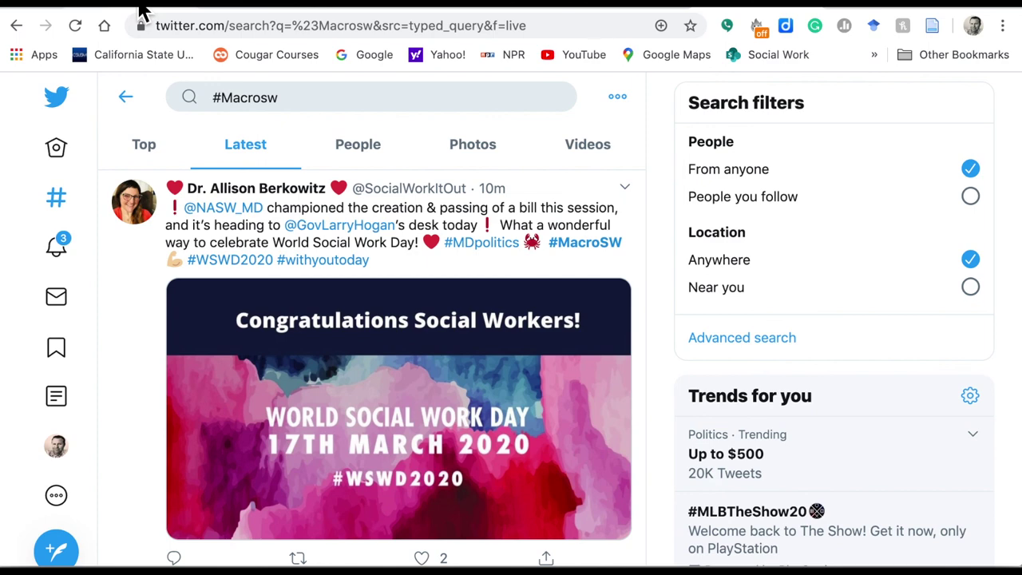
click(248, 7)
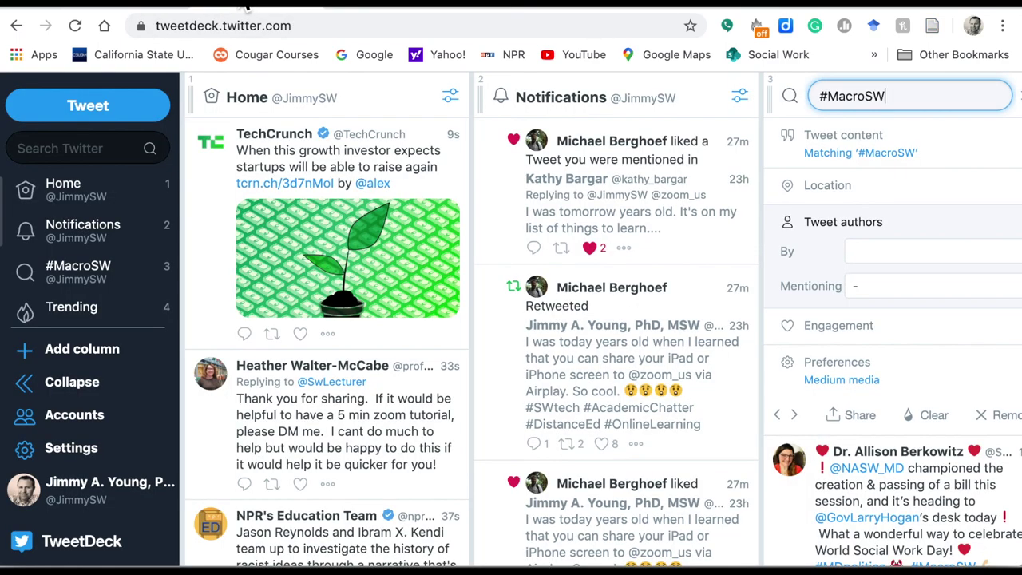